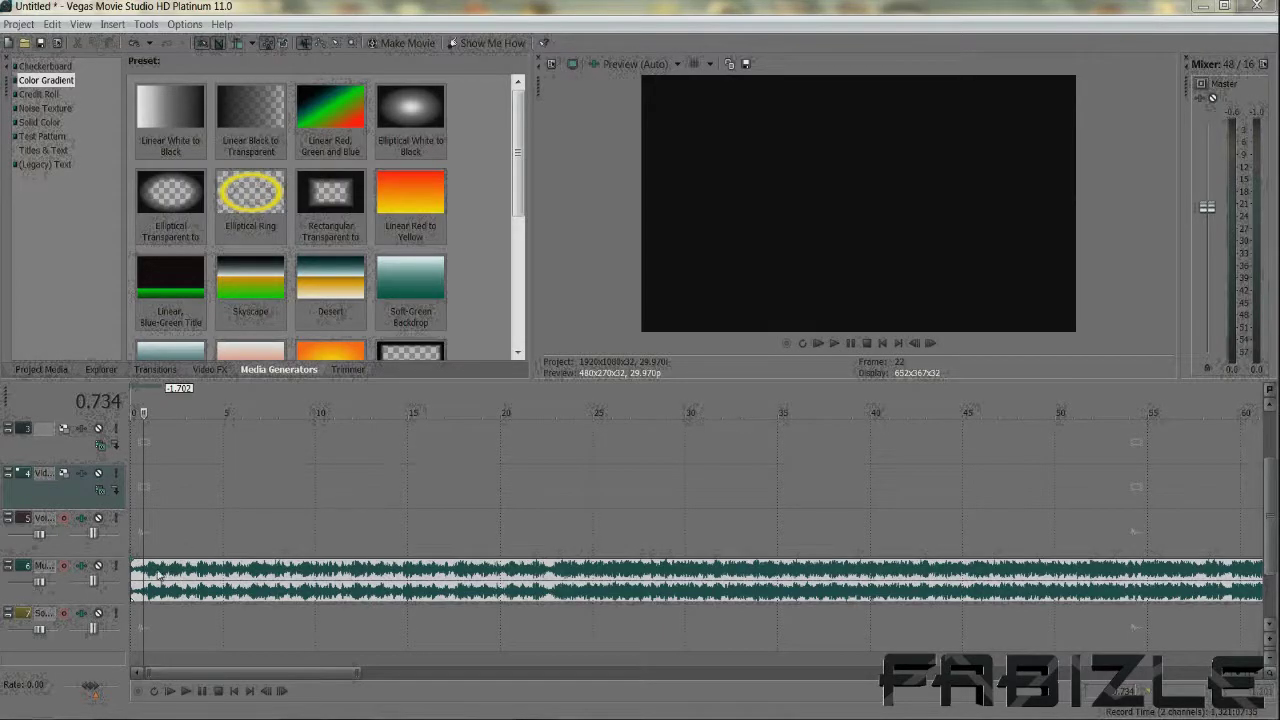
{"action": "left_click", "coordinate": [139, 500]}
{"action": "left_click", "coordinate": [147, 497]}
{"action": "left_click", "coordinate": [139, 497]}
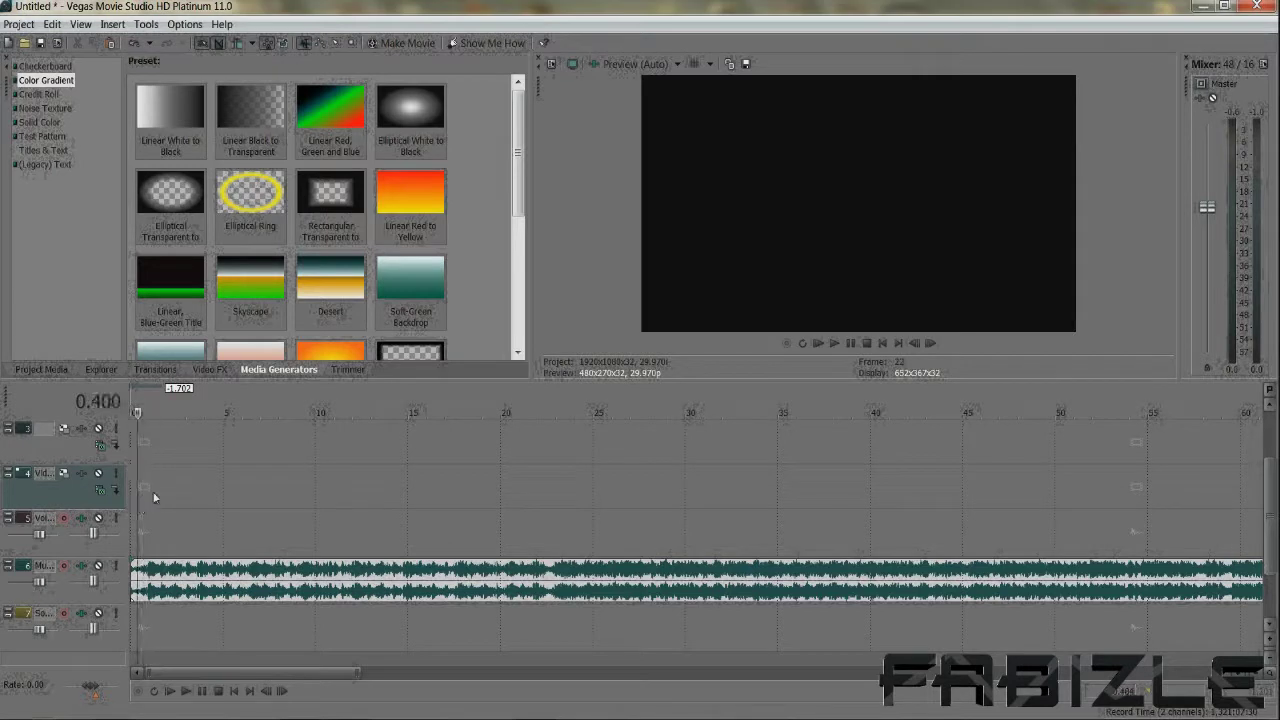
{"action": "left_click", "coordinate": [175, 497]}
{"action": "left_click", "coordinate": [243, 502]}
{"action": "left_click", "coordinate": [341, 508]}
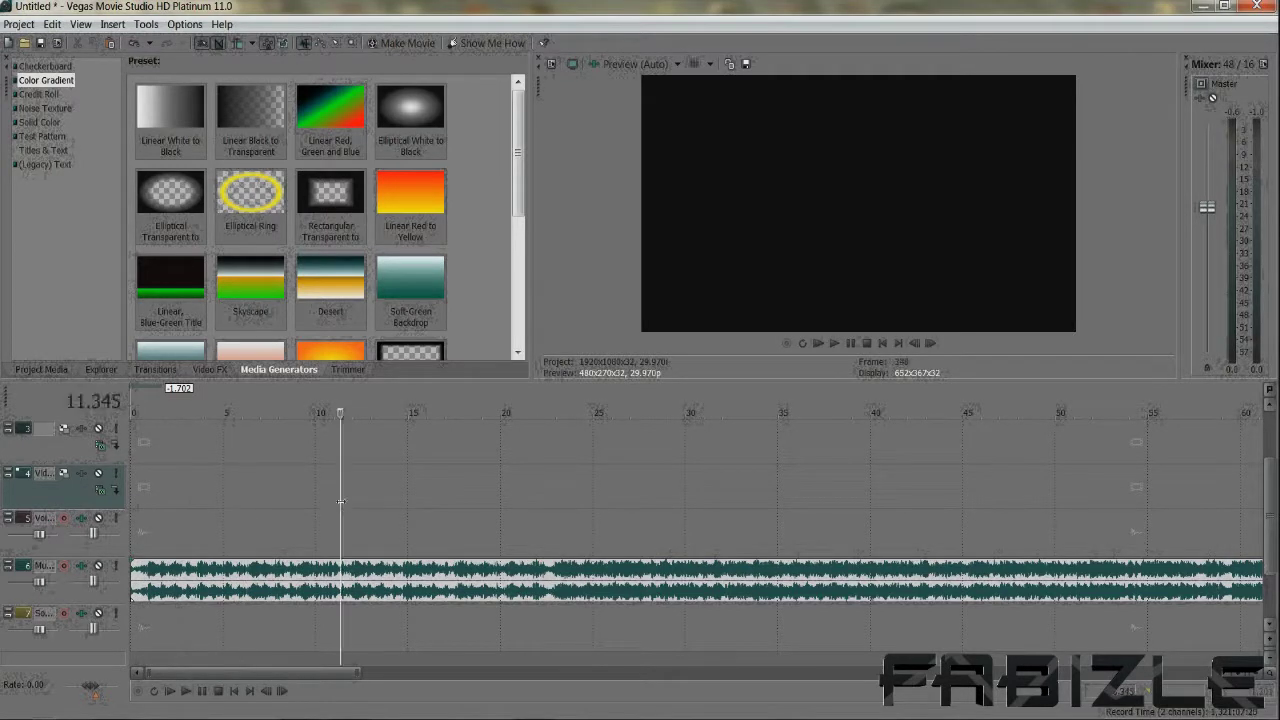
{"action": "scroll", "coordinate": [564, 510], "scroll_direction": "down", "scroll_amount": 2}
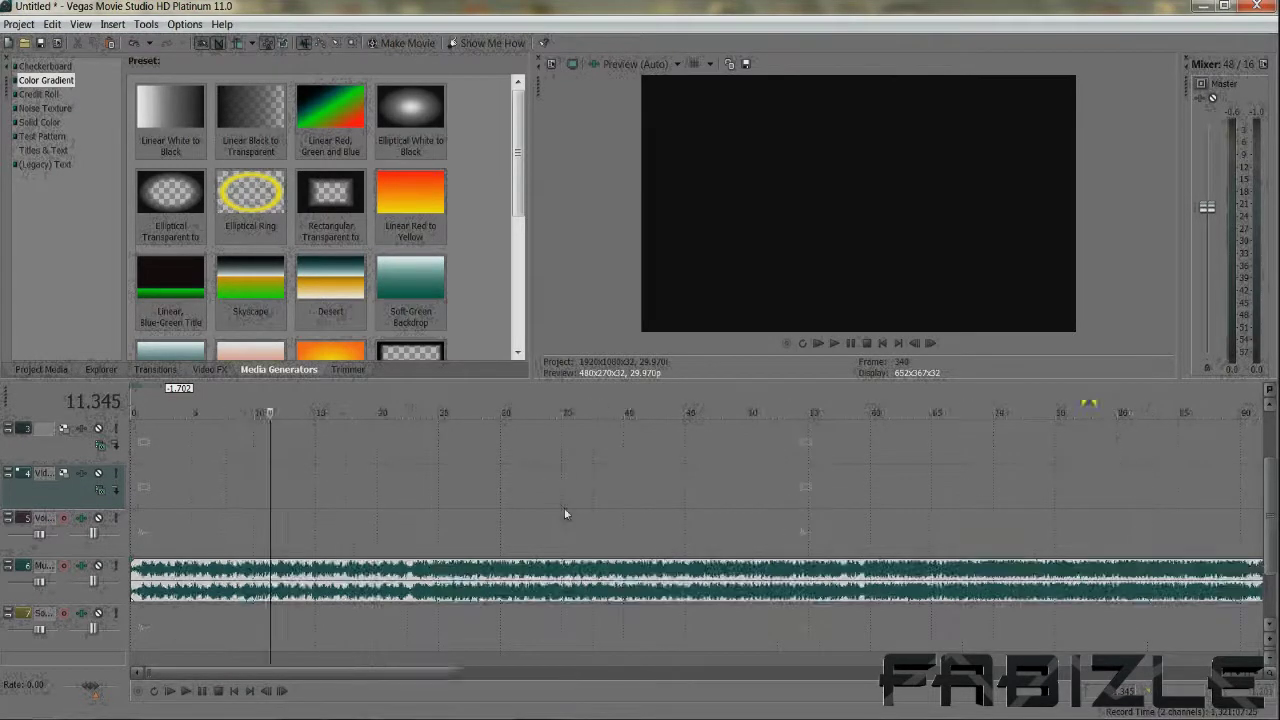
{"action": "scroll", "coordinate": [576, 486], "scroll_direction": "down", "scroll_amount": 3}
{"action": "scroll", "coordinate": [584, 457], "scroll_direction": "up", "scroll_amount": 6}
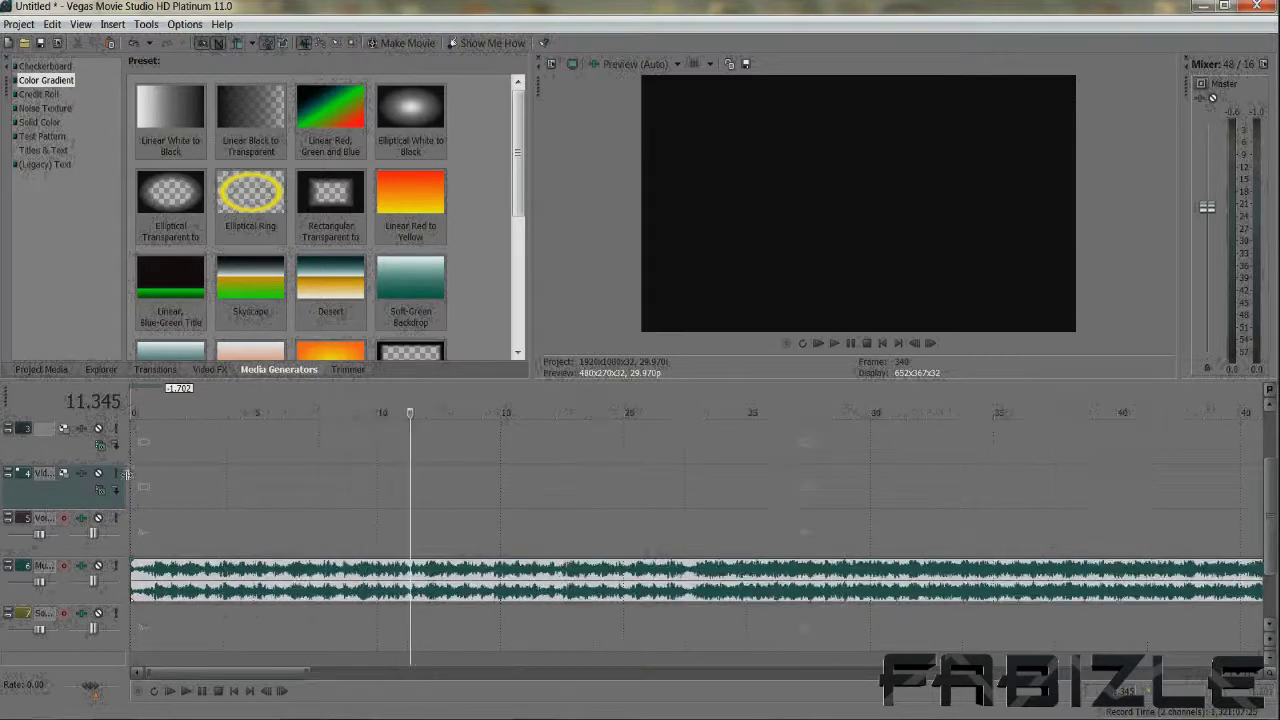
- Add the "cinematic seatown" video from the Videos library to the start of the video track above the music
{"action": "left_click", "coordinate": [143, 543]}
{"action": "left_click", "coordinate": [132, 543]}
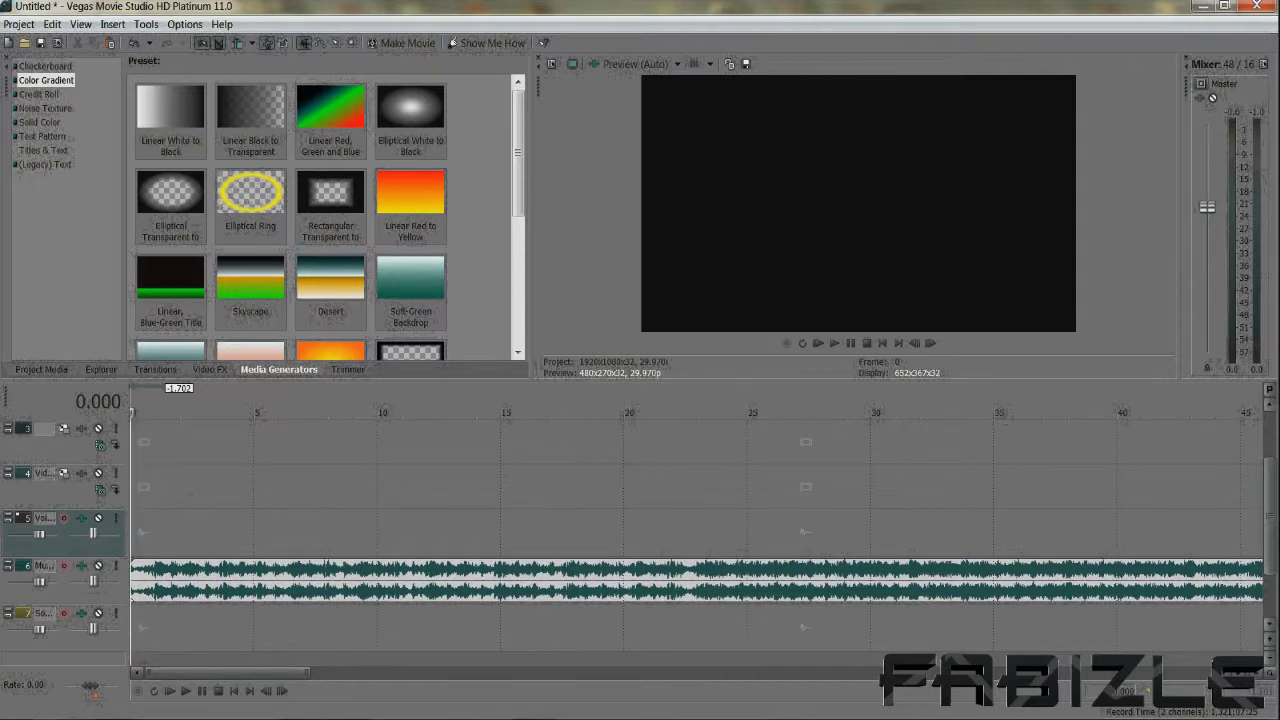
{"action": "key", "text": "alt+Tab"}
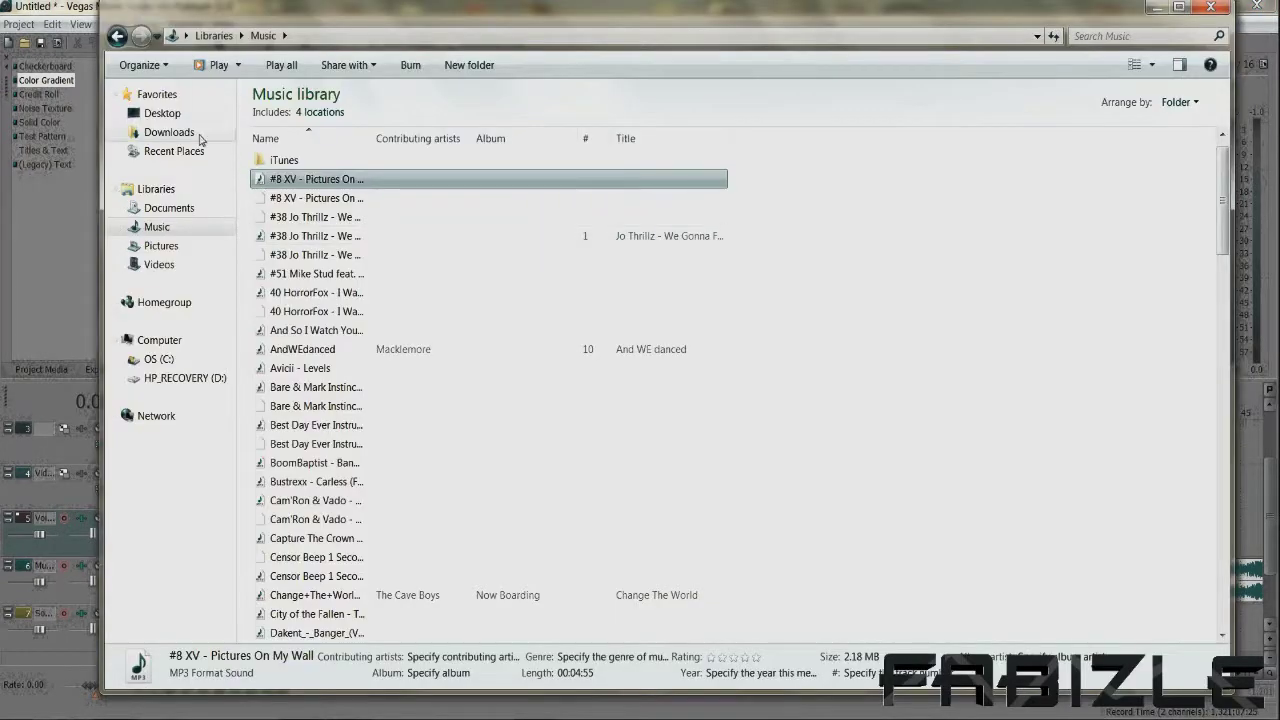
{"action": "left_click", "coordinate": [160, 265]}
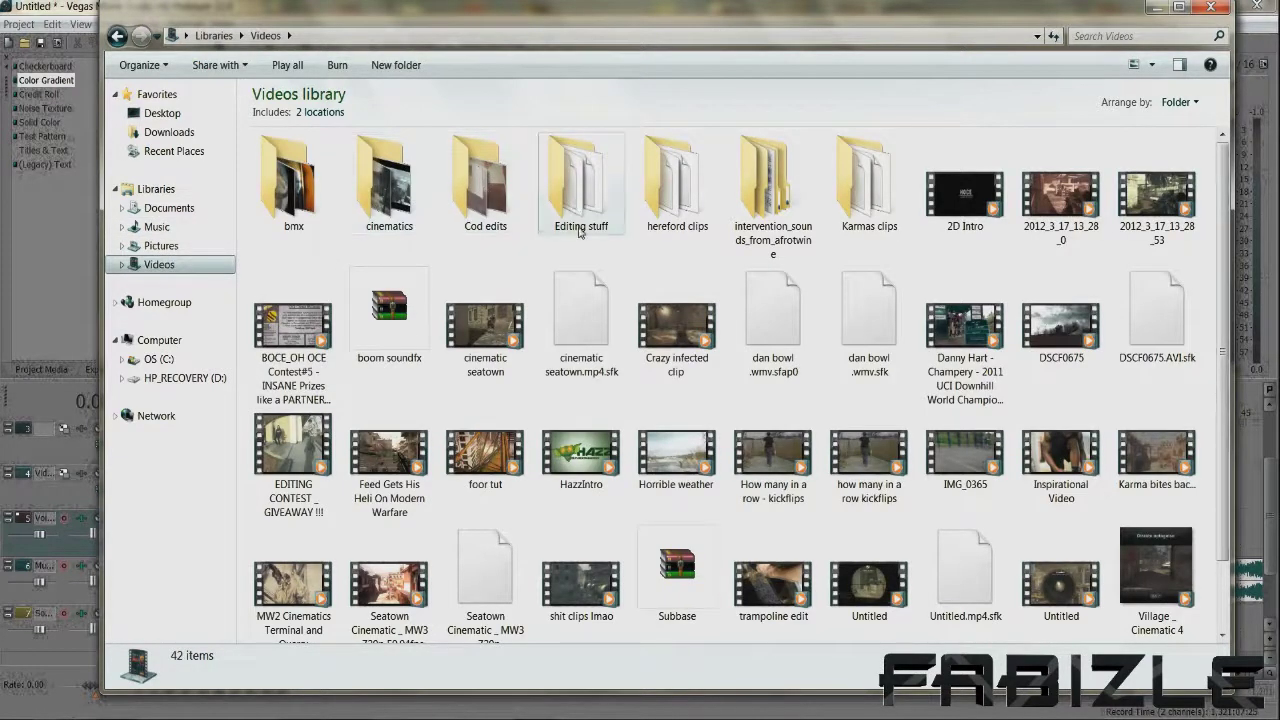
{"action": "left_click", "coordinate": [497, 322]}
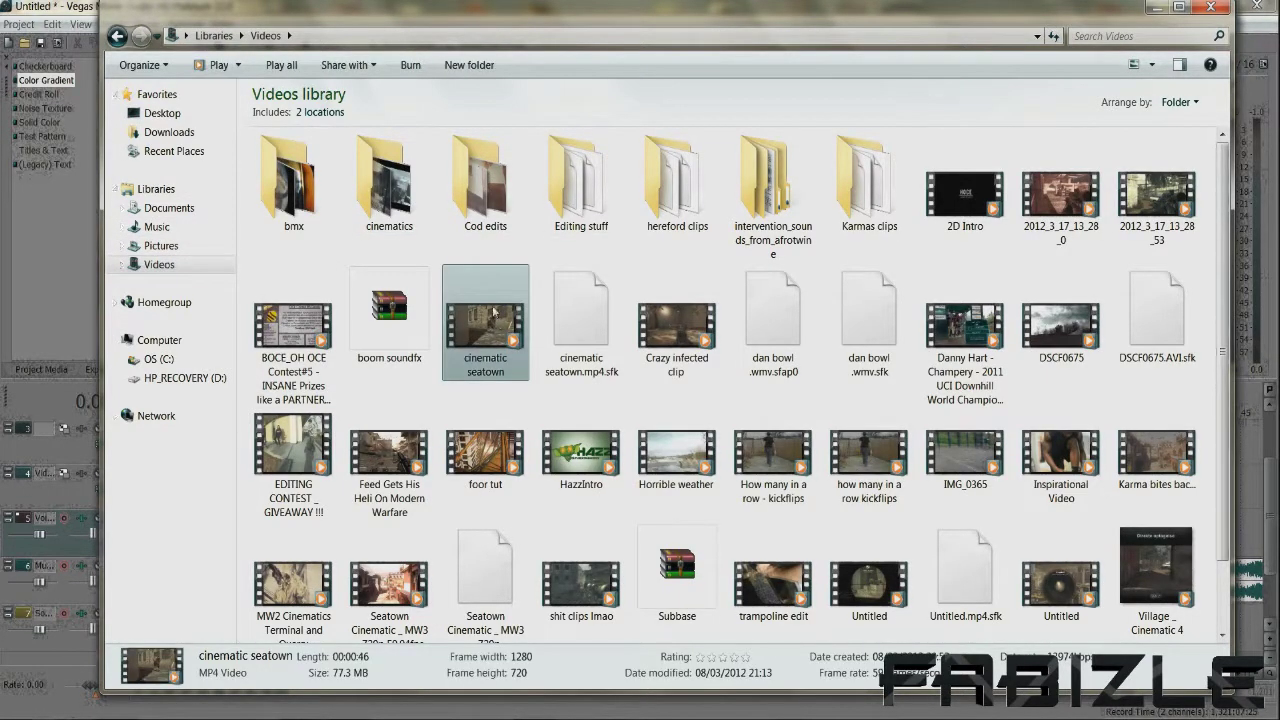
{"action": "left_click_drag", "start_coordinate": [494, 314], "coordinate": [138, 500]}
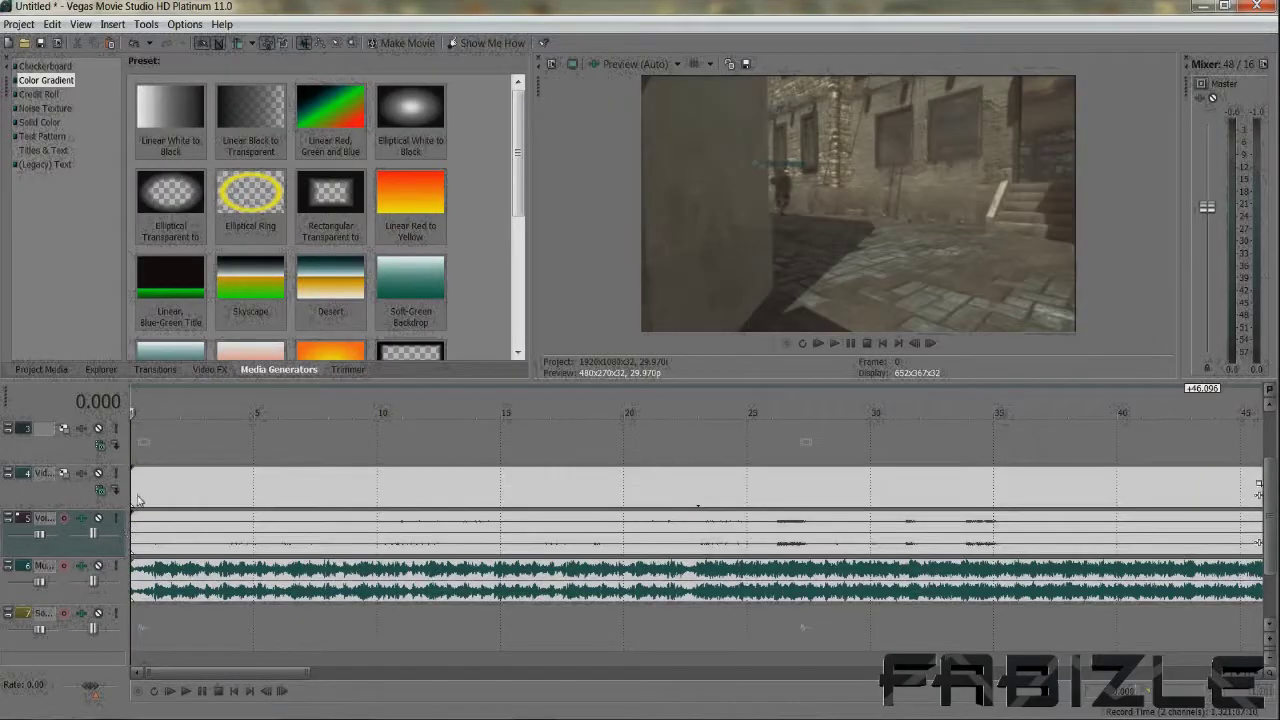
- Play the opening of the footage and trim about 1.5 seconds off the start of the clip
{"action": "left_click", "coordinate": [849, 343]}
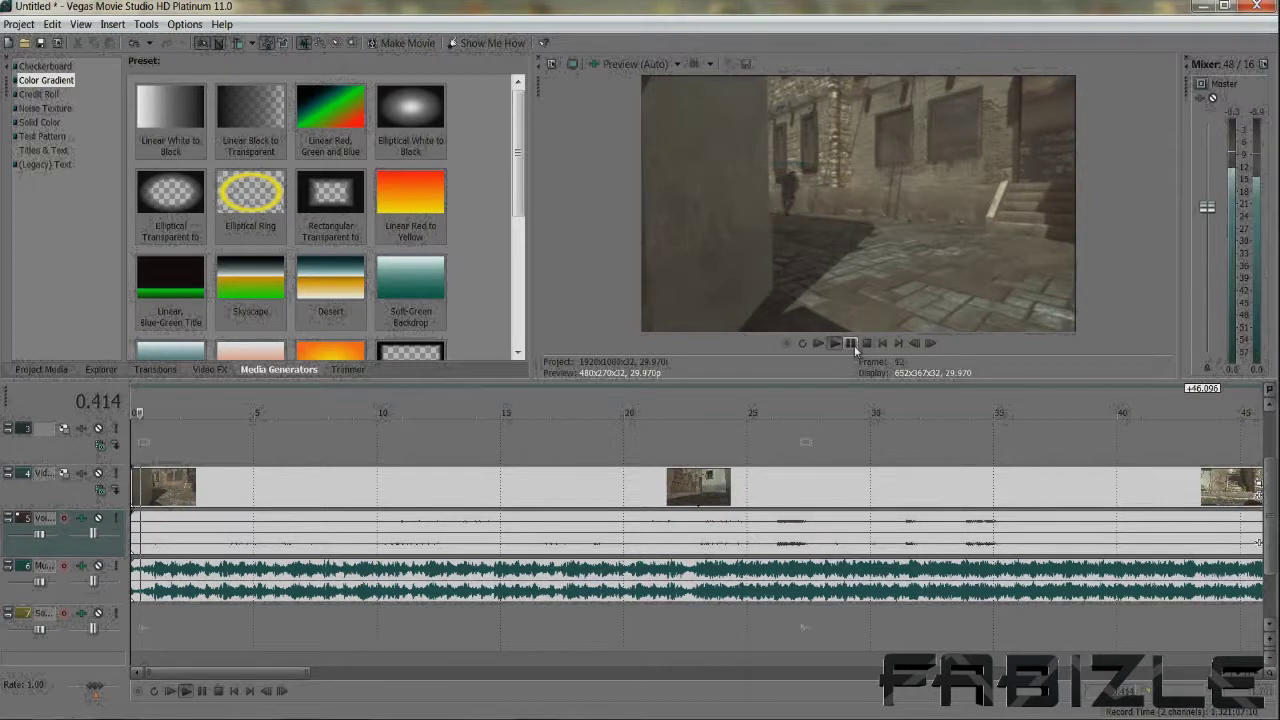
{"action": "left_click", "coordinate": [851, 344]}
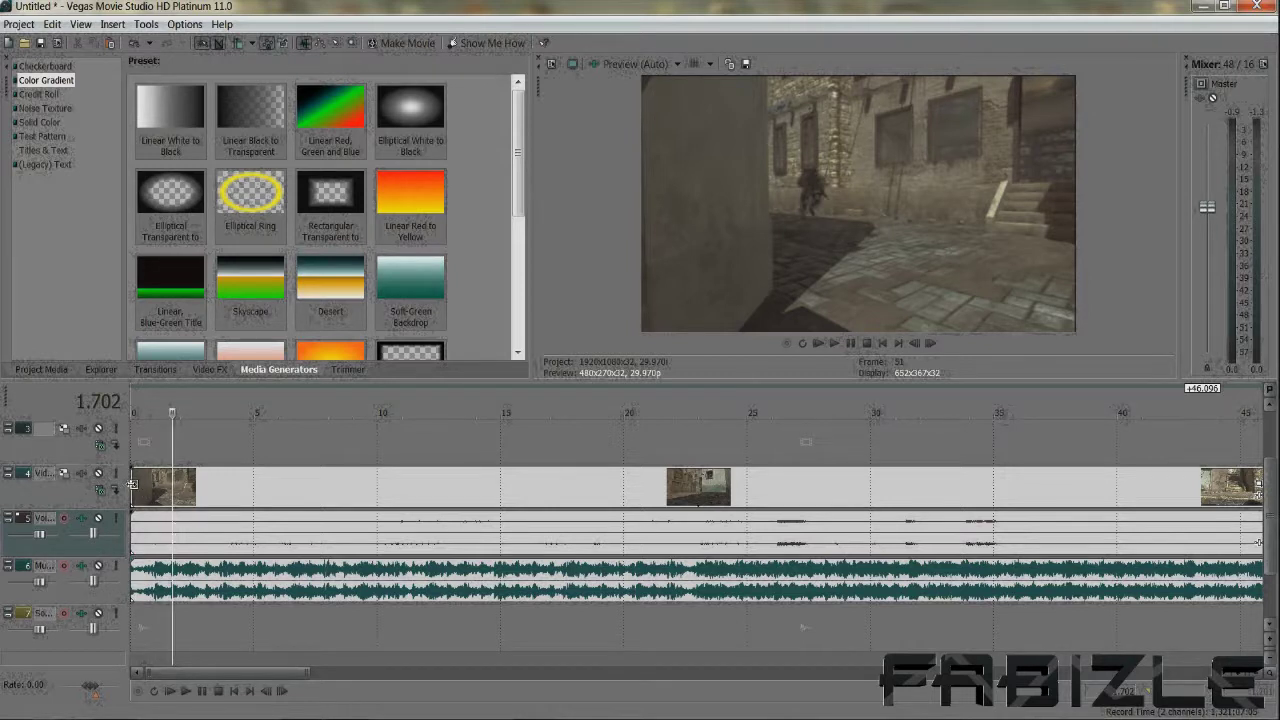
{"action": "left_click_drag", "start_coordinate": [135, 486], "coordinate": [92, 492]}
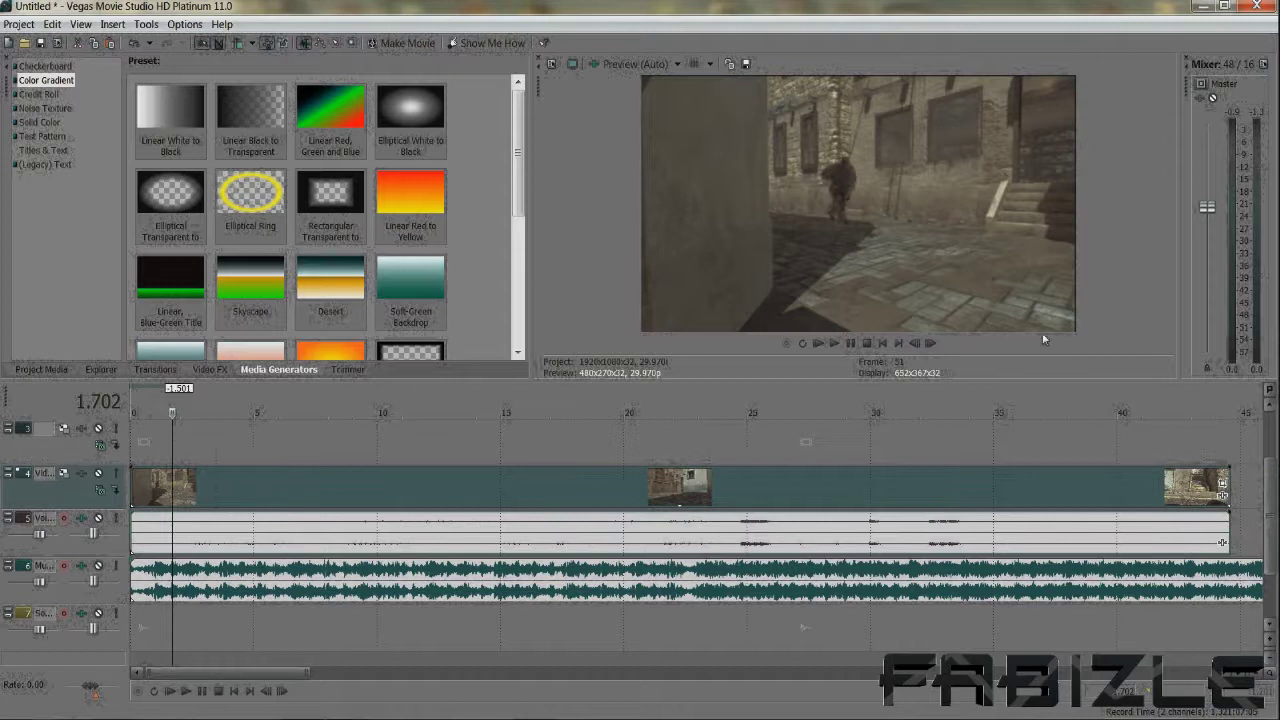
- Play the clip, split it at 6.373 seconds and delete the part after the cut
{"action": "left_click", "coordinate": [850, 343]}
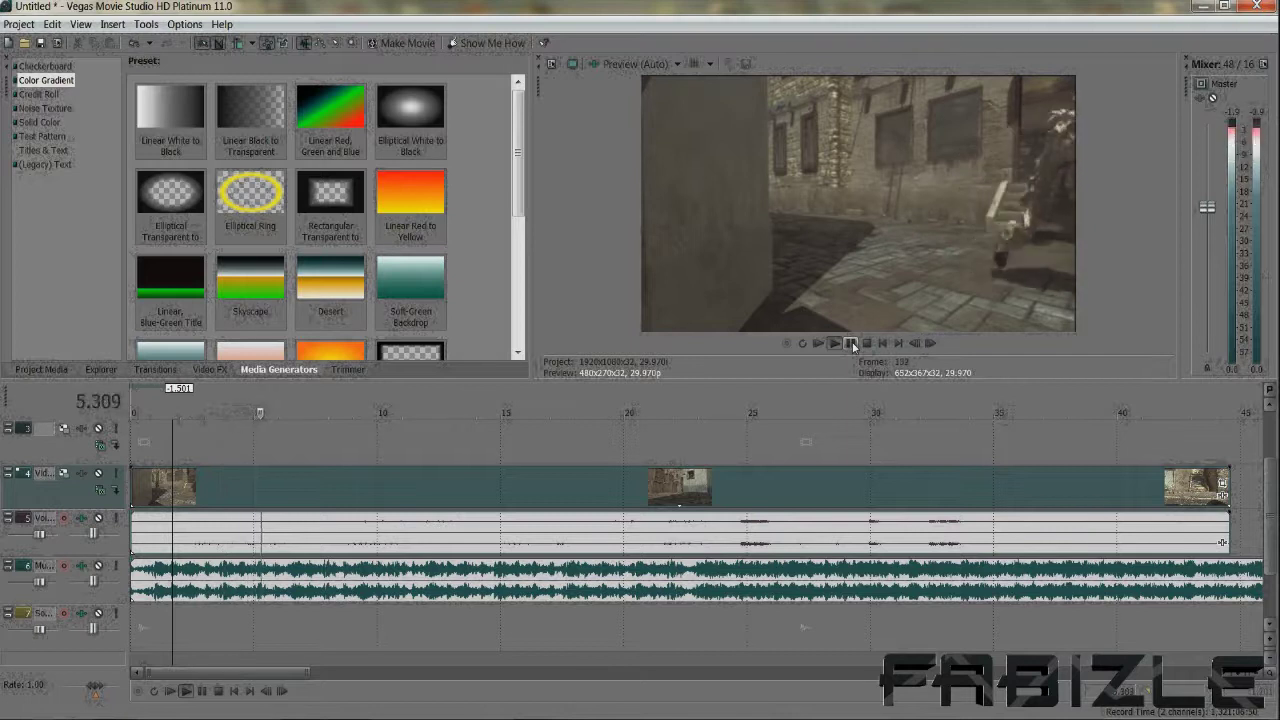
{"action": "left_click", "coordinate": [851, 343]}
{"action": "key", "text": "s"}
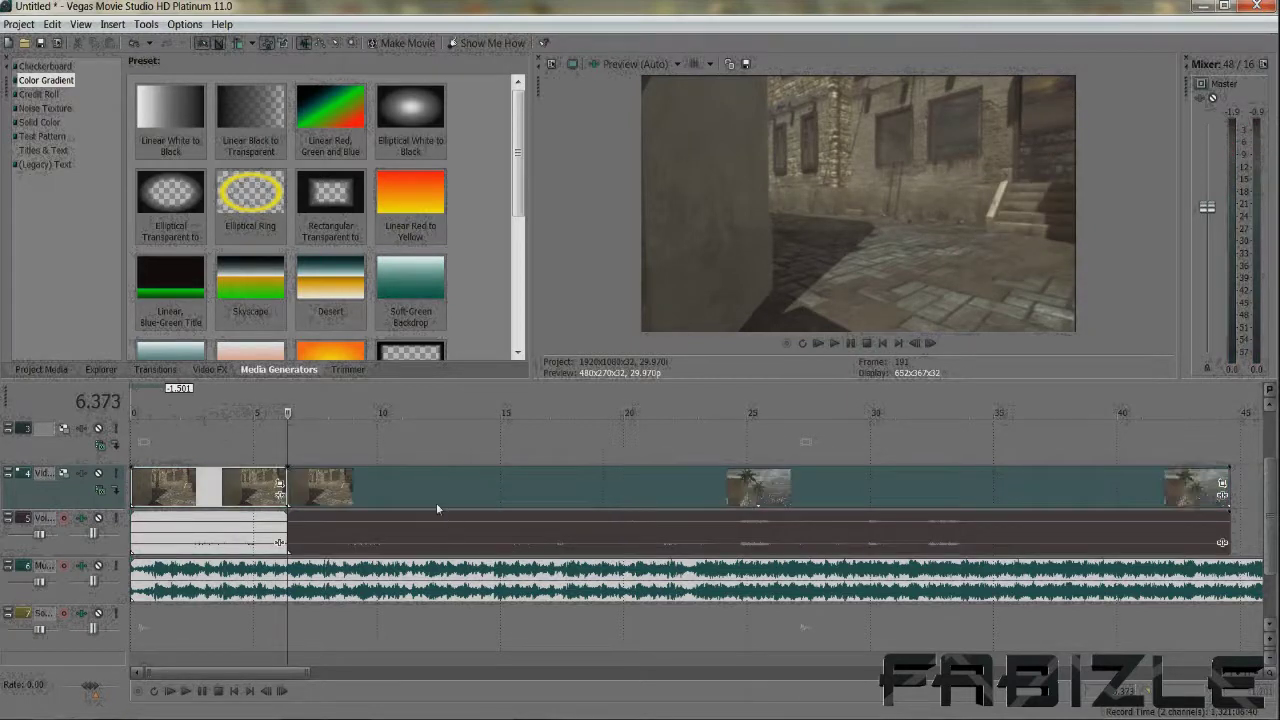
{"action": "left_click", "coordinate": [438, 493]}
{"action": "key", "text": "Delete"}
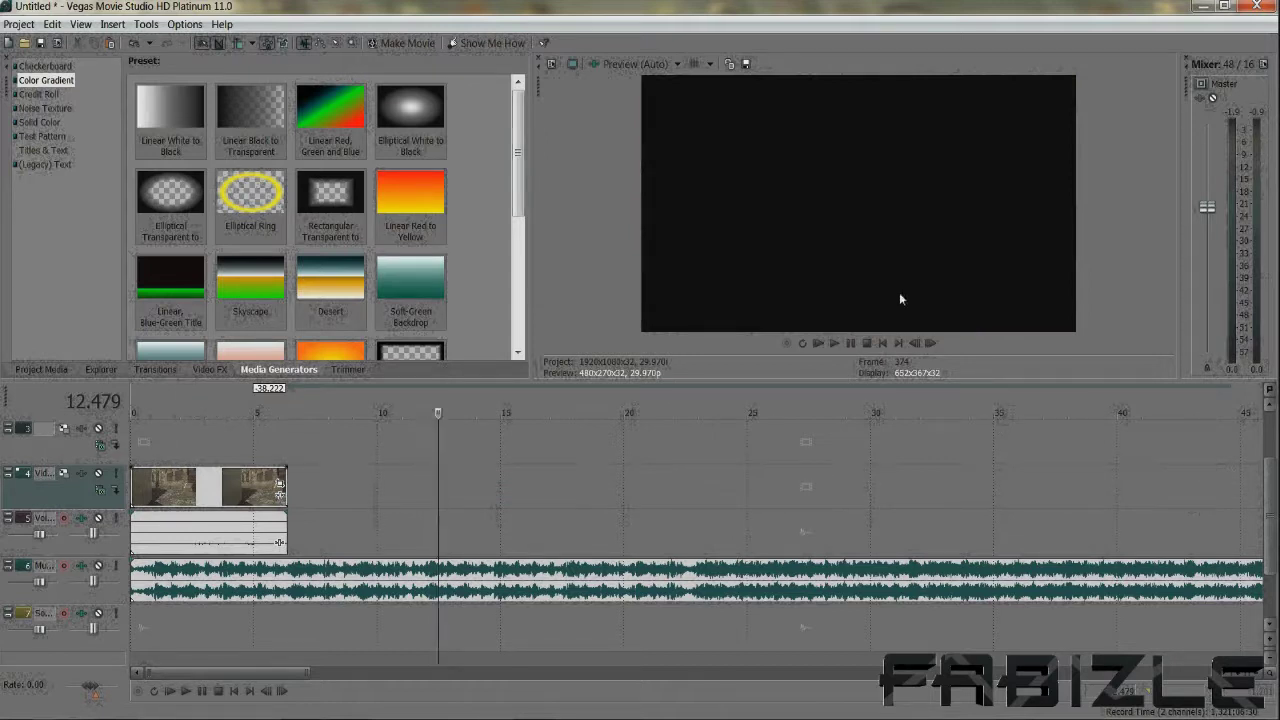
- Preview the shortened clip with the music from the start, and return to the beginning of the timeline
{"action": "left_click", "coordinate": [883, 343]}
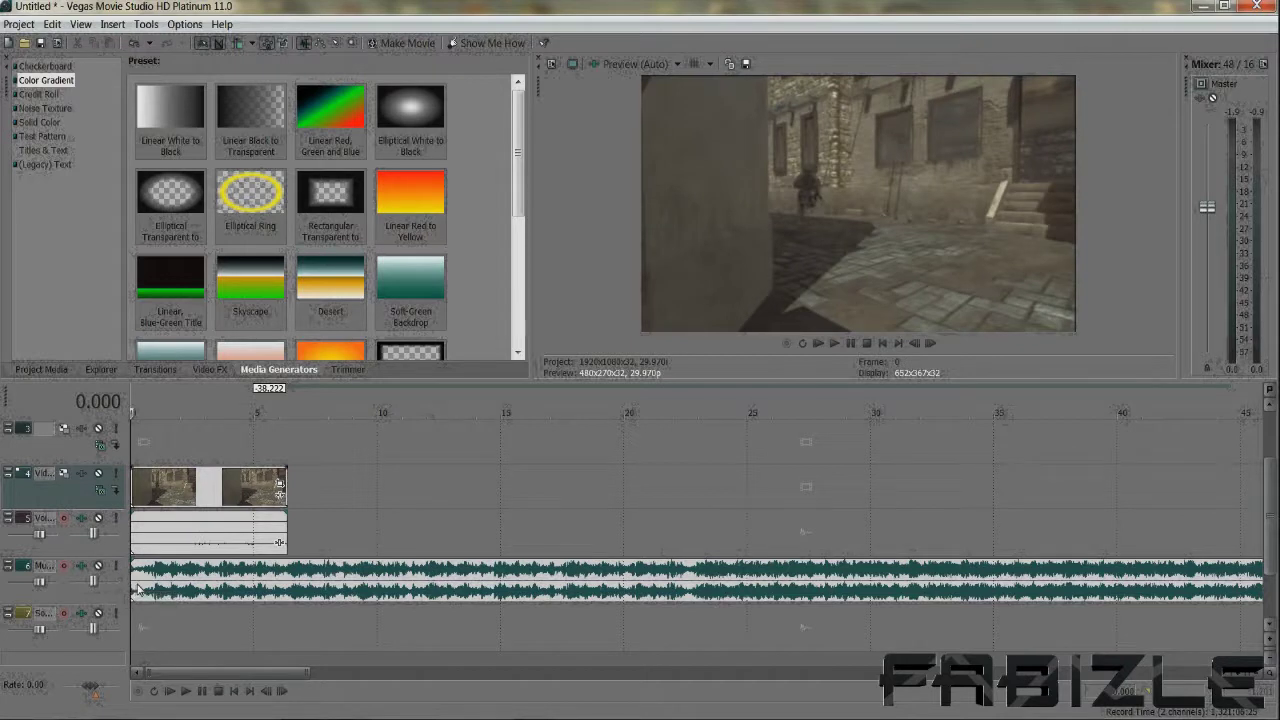
{"action": "left_click", "coordinate": [834, 343]}
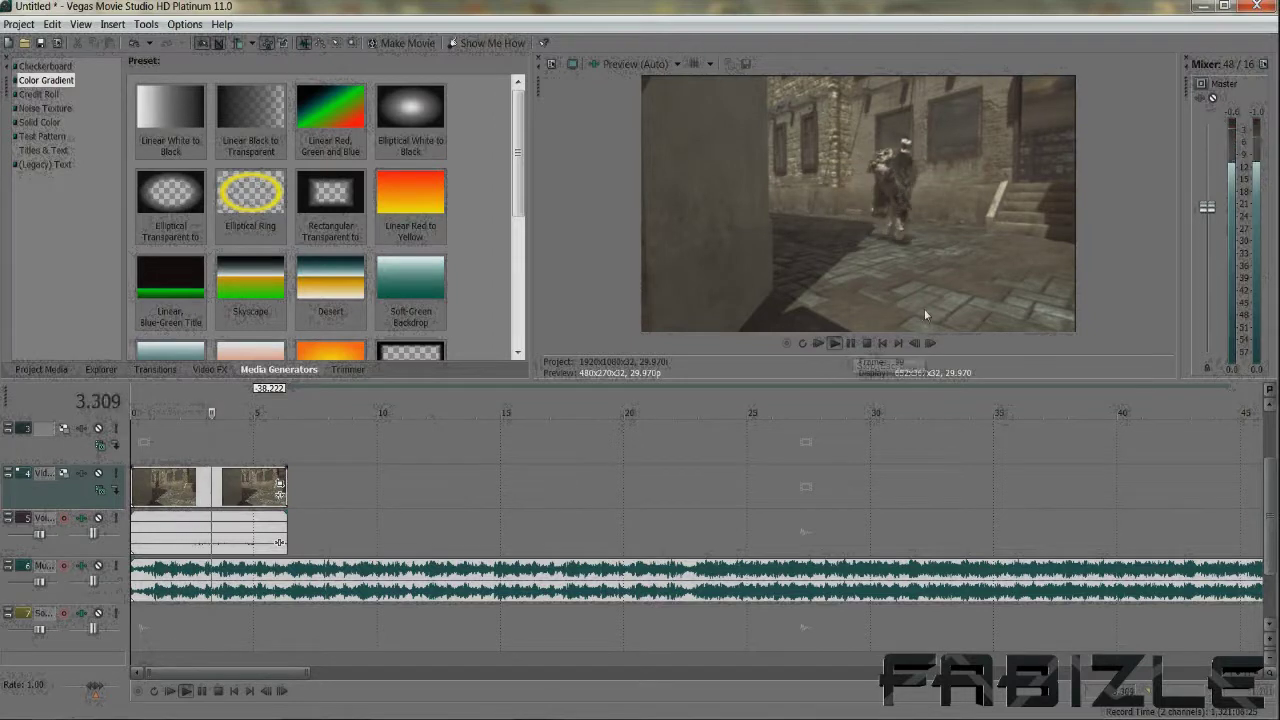
{"action": "left_click", "coordinate": [850, 343]}
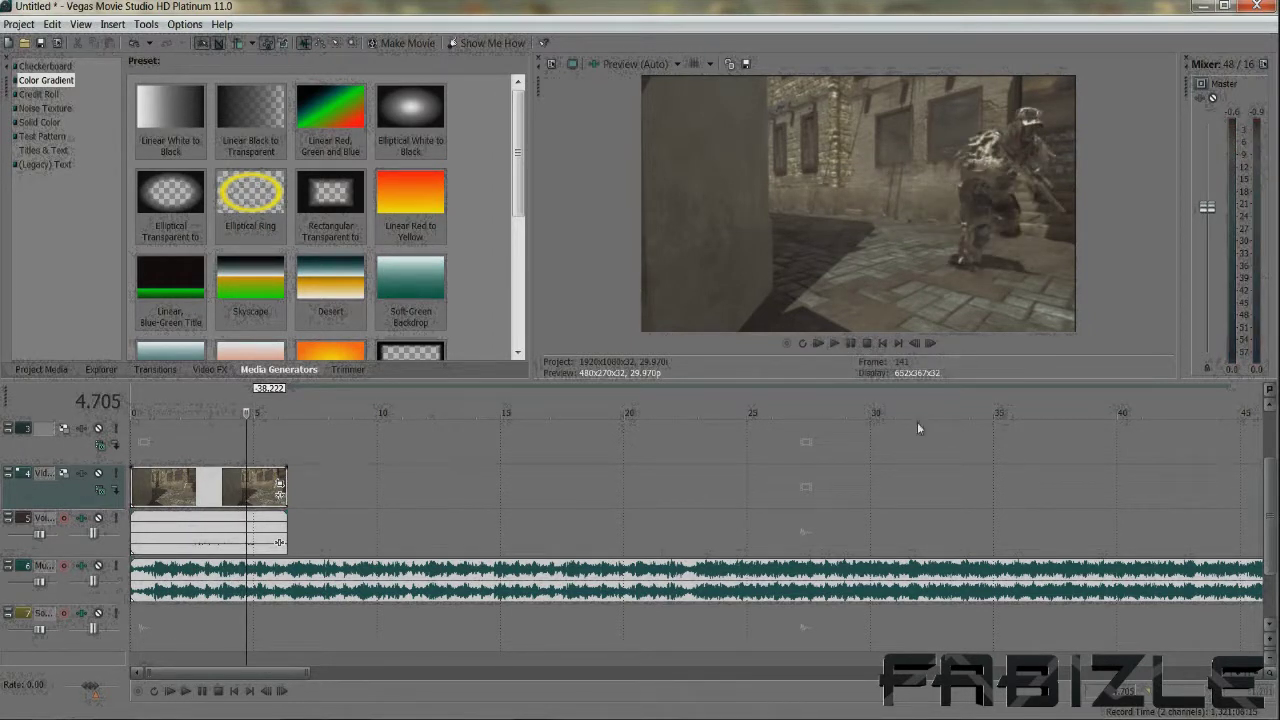
{"action": "left_click", "coordinate": [890, 344]}
{"action": "left_click", "coordinate": [886, 343]}
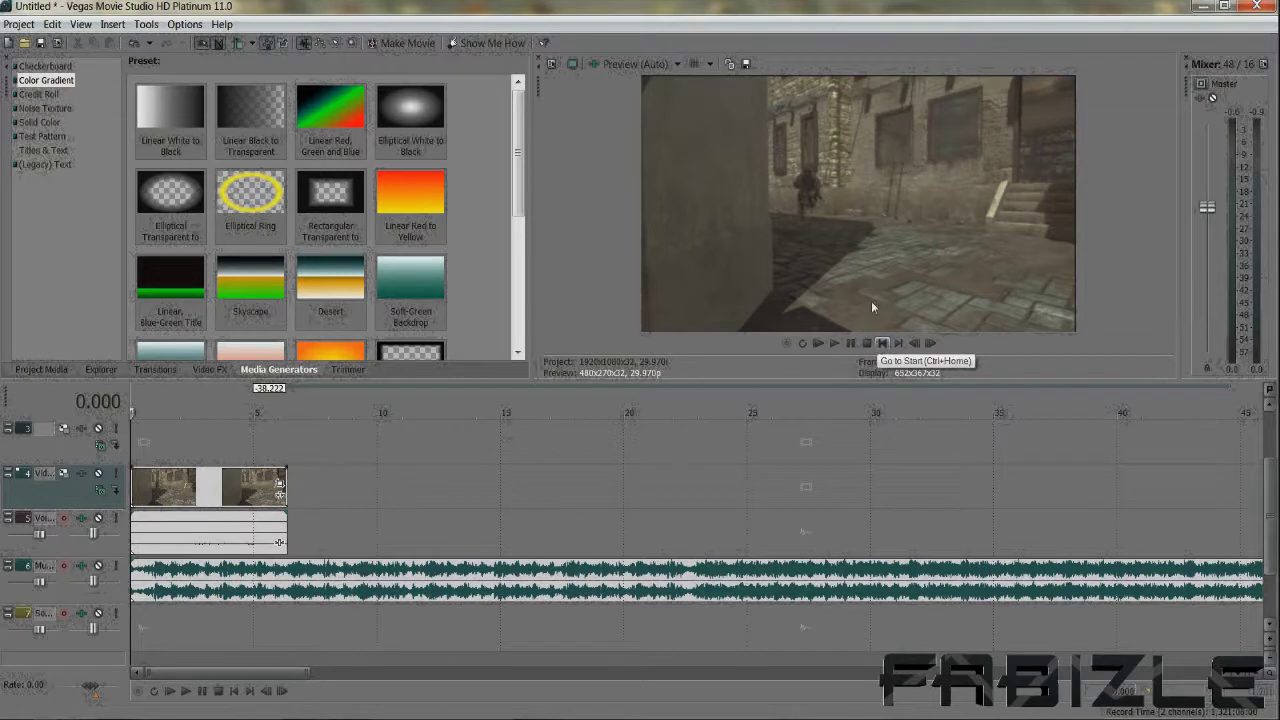
- Examine the music waveform beneath the clip to find its beats
{"action": "scroll", "coordinate": [434, 566], "scroll_direction": "up", "scroll_amount": 8}
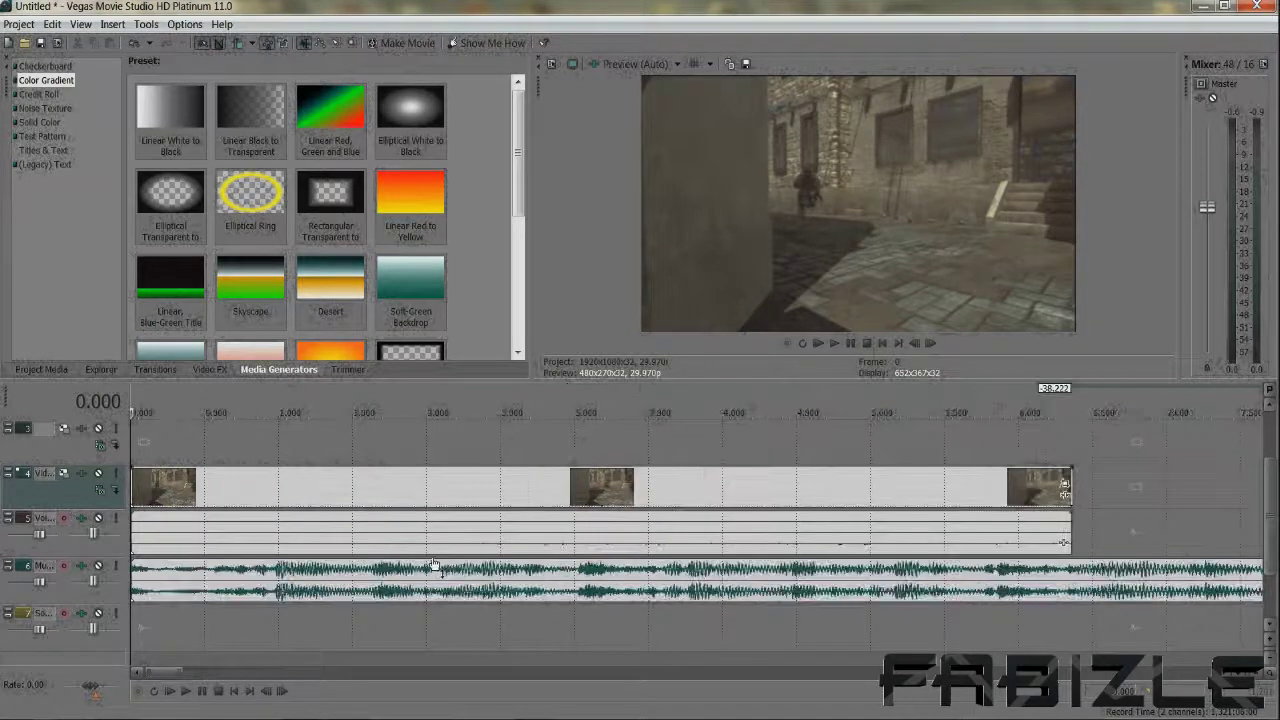
{"action": "scroll", "coordinate": [434, 566], "scroll_direction": "down", "scroll_amount": 2}
{"action": "scroll", "coordinate": [404, 531], "scroll_direction": "up", "scroll_amount": 12}
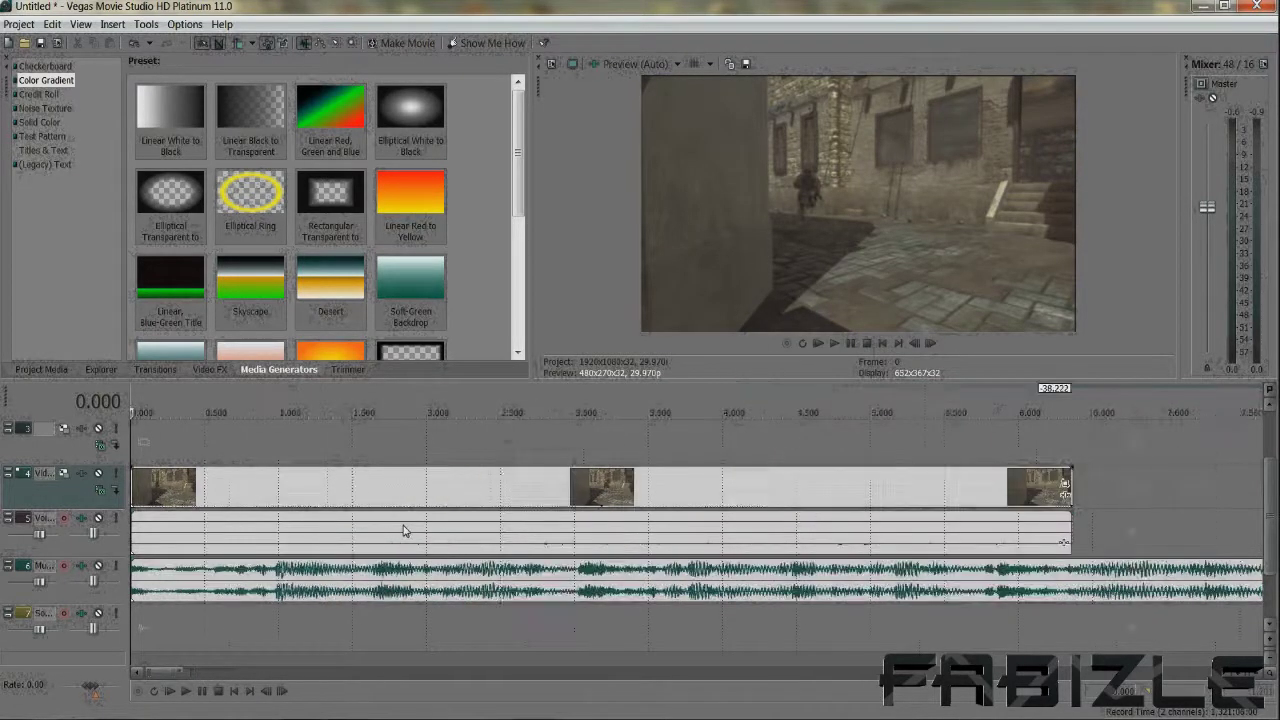
{"action": "scroll", "coordinate": [404, 531], "scroll_direction": "down", "scroll_amount": 9}
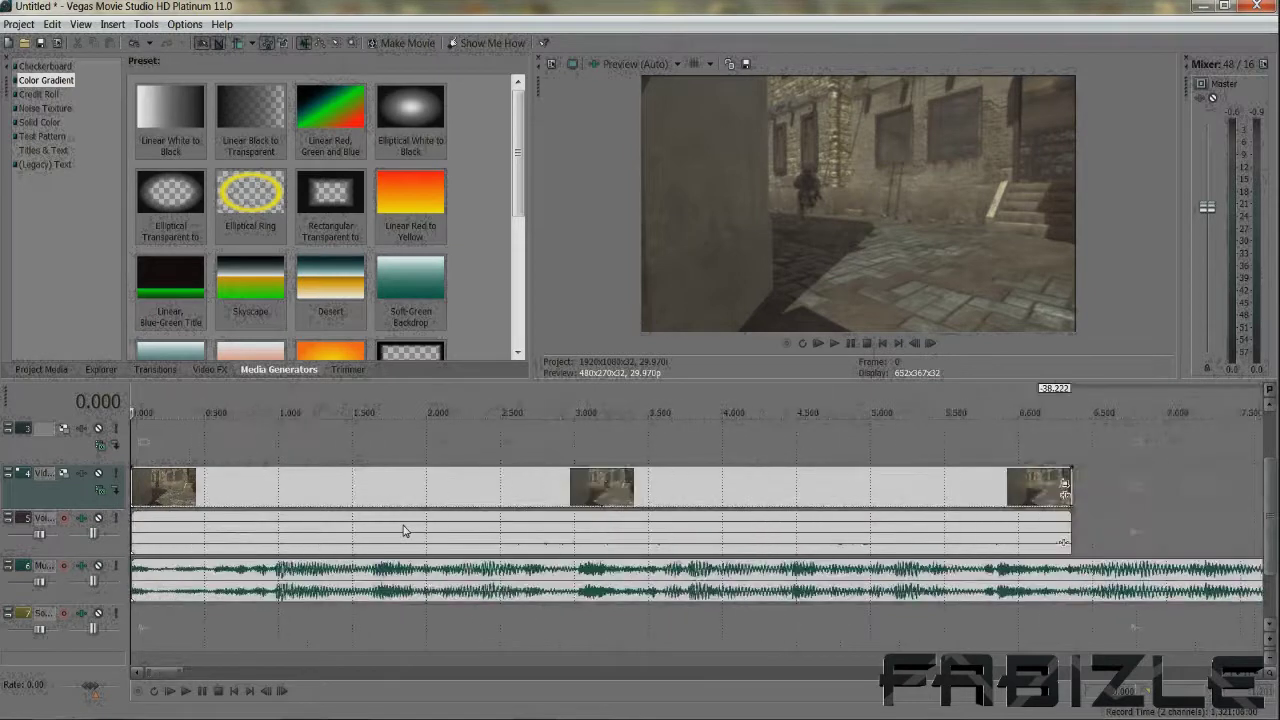
{"action": "scroll", "coordinate": [404, 531], "scroll_direction": "down", "scroll_amount": 2}
{"action": "scroll", "coordinate": [195, 580], "scroll_direction": "up", "scroll_amount": 3}
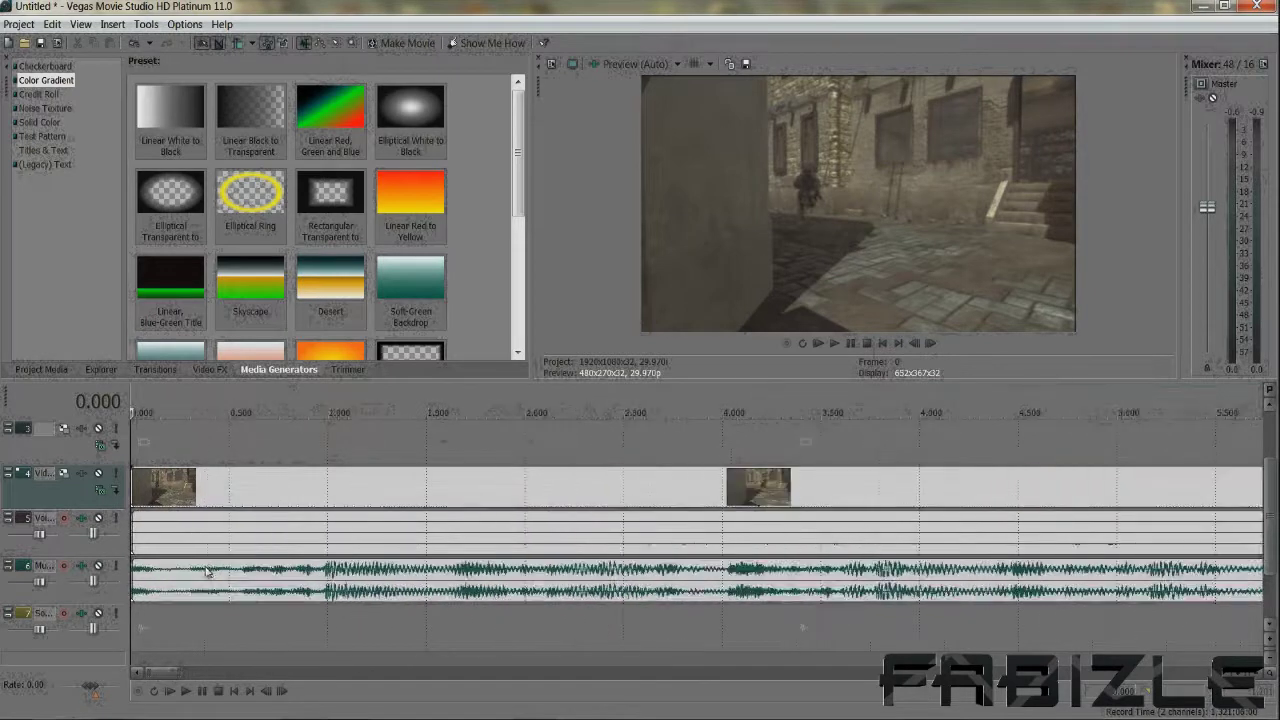
{"action": "scroll", "coordinate": [224, 569], "scroll_direction": "down", "scroll_amount": 2}
- Play the music to the beat at 1.702 seconds and split only the video clip there, undoing any cut in the music
{"action": "left_click", "coordinate": [146, 586]}
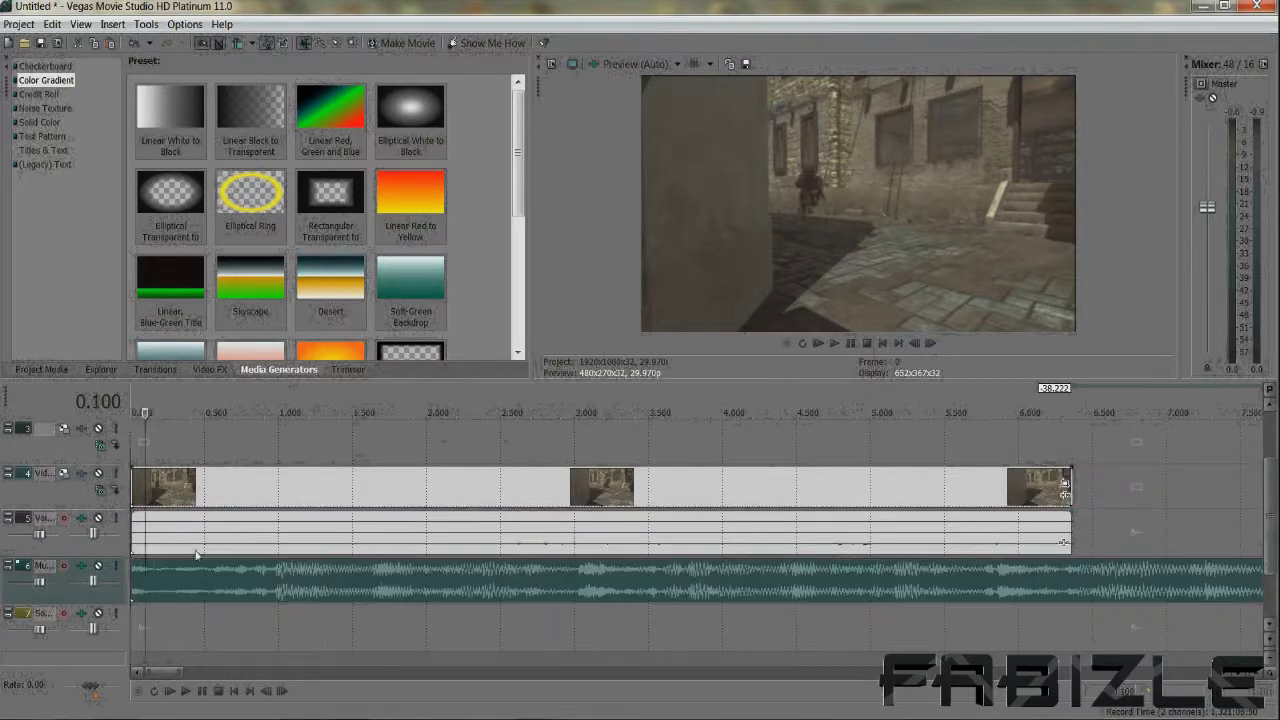
{"action": "left_click", "coordinate": [856, 345]}
{"action": "left_click", "coordinate": [857, 346]}
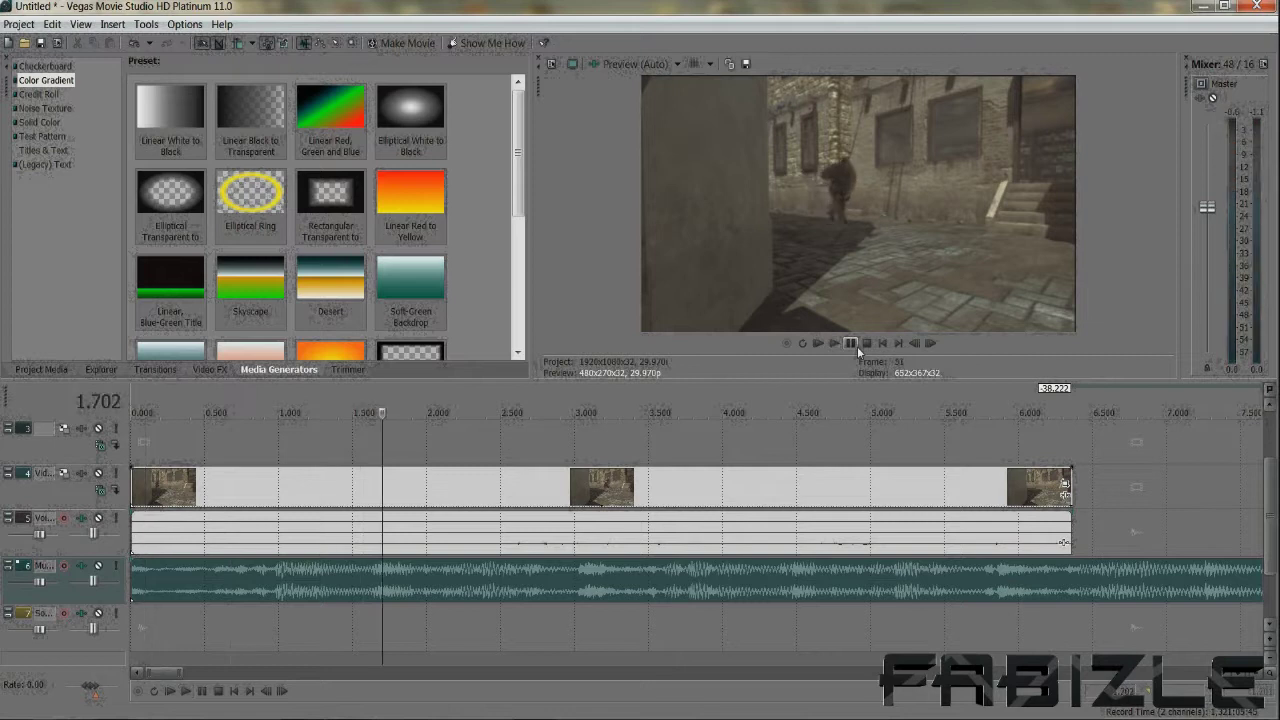
{"action": "scroll", "coordinate": [660, 429], "scroll_direction": "down", "scroll_amount": 4}
{"action": "scroll", "coordinate": [616, 448], "scroll_direction": "up", "scroll_amount": 2}
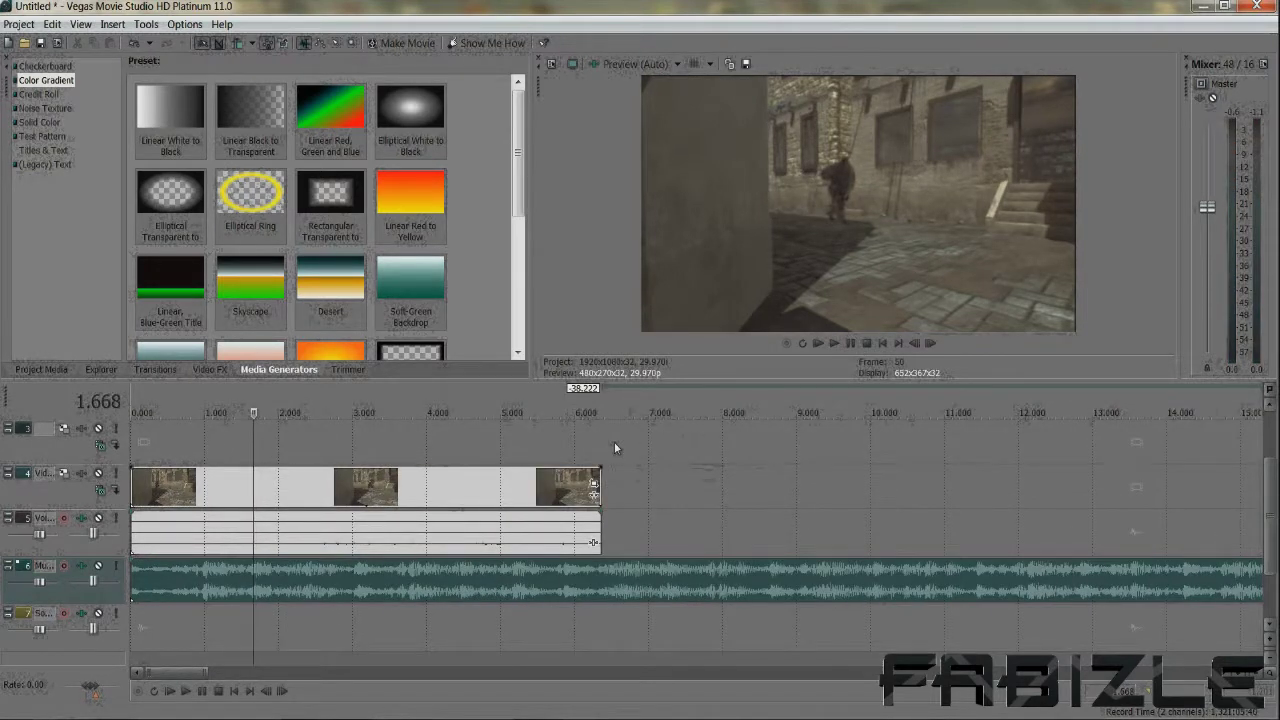
{"action": "key", "text": "s"}
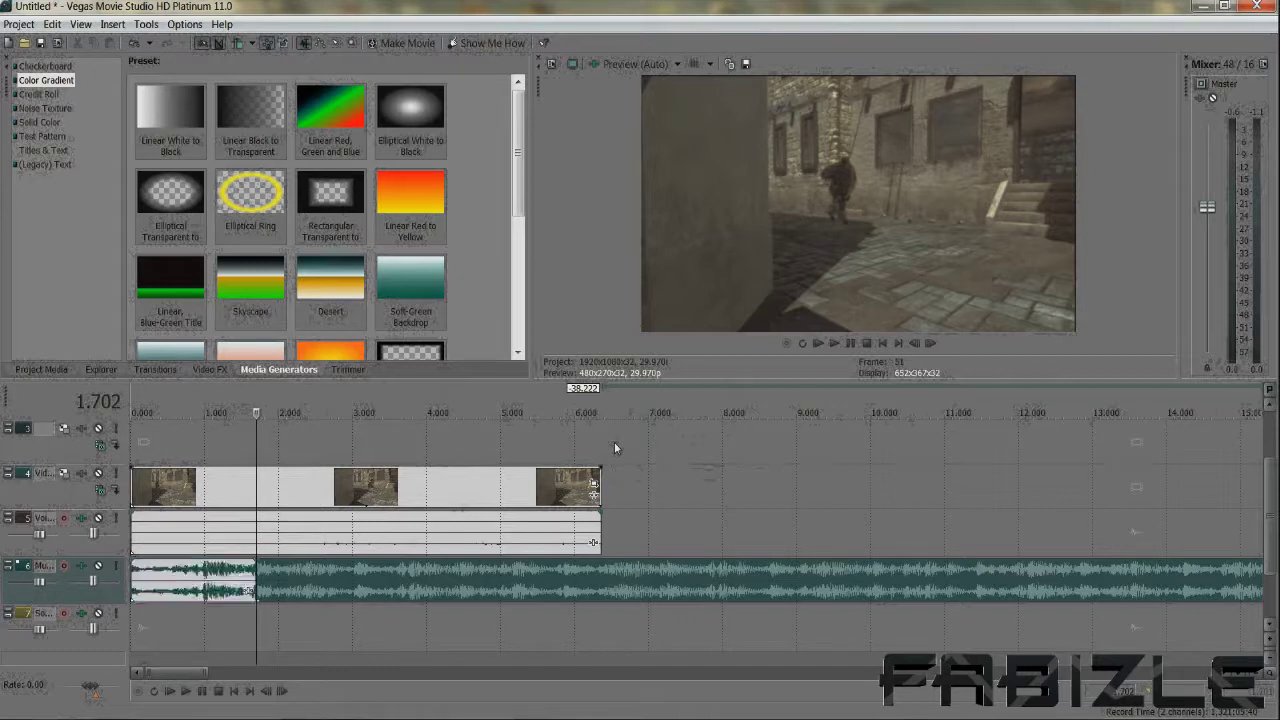
{"action": "key", "text": "ctrl+z"}
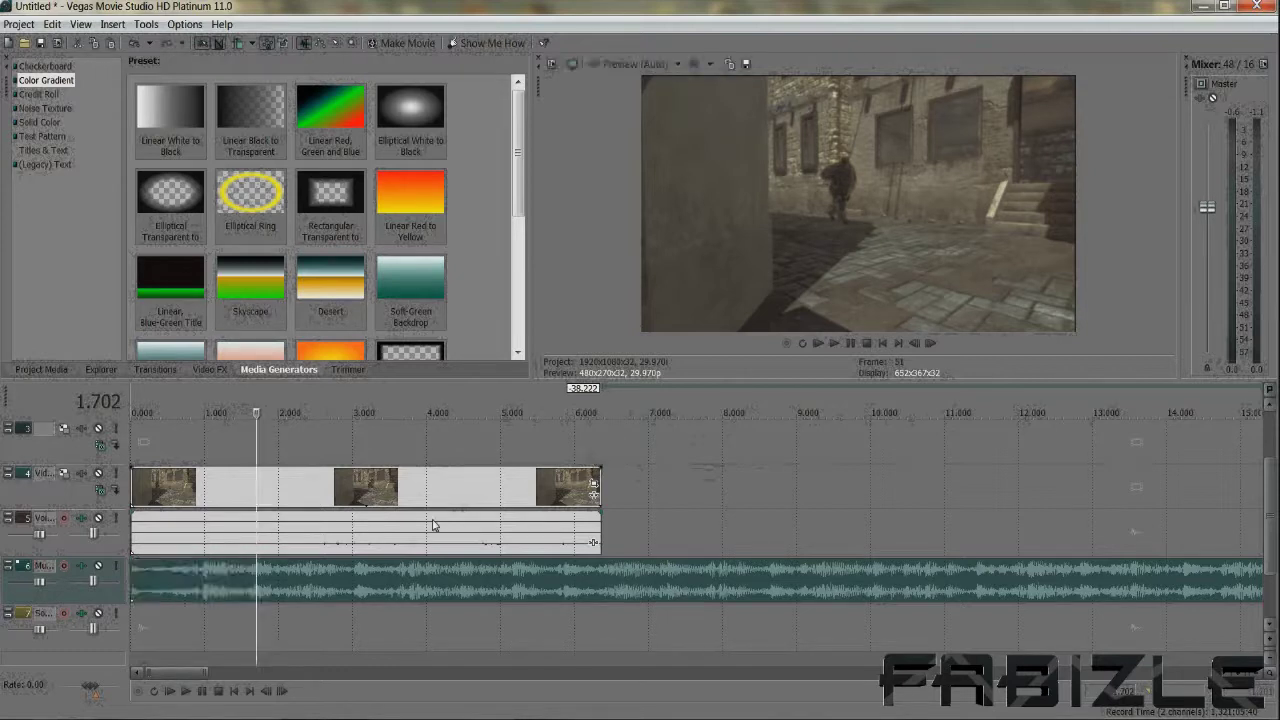
{"action": "left_click", "coordinate": [257, 486]}
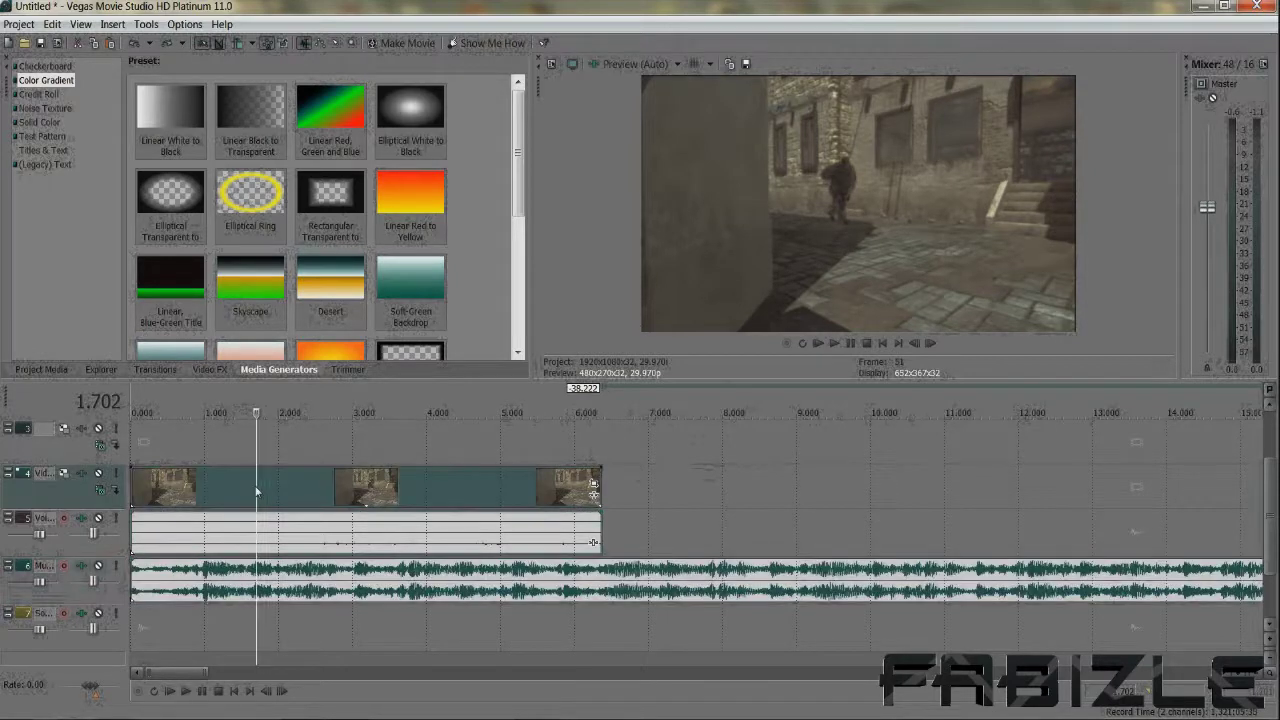
{"action": "key", "text": "s"}
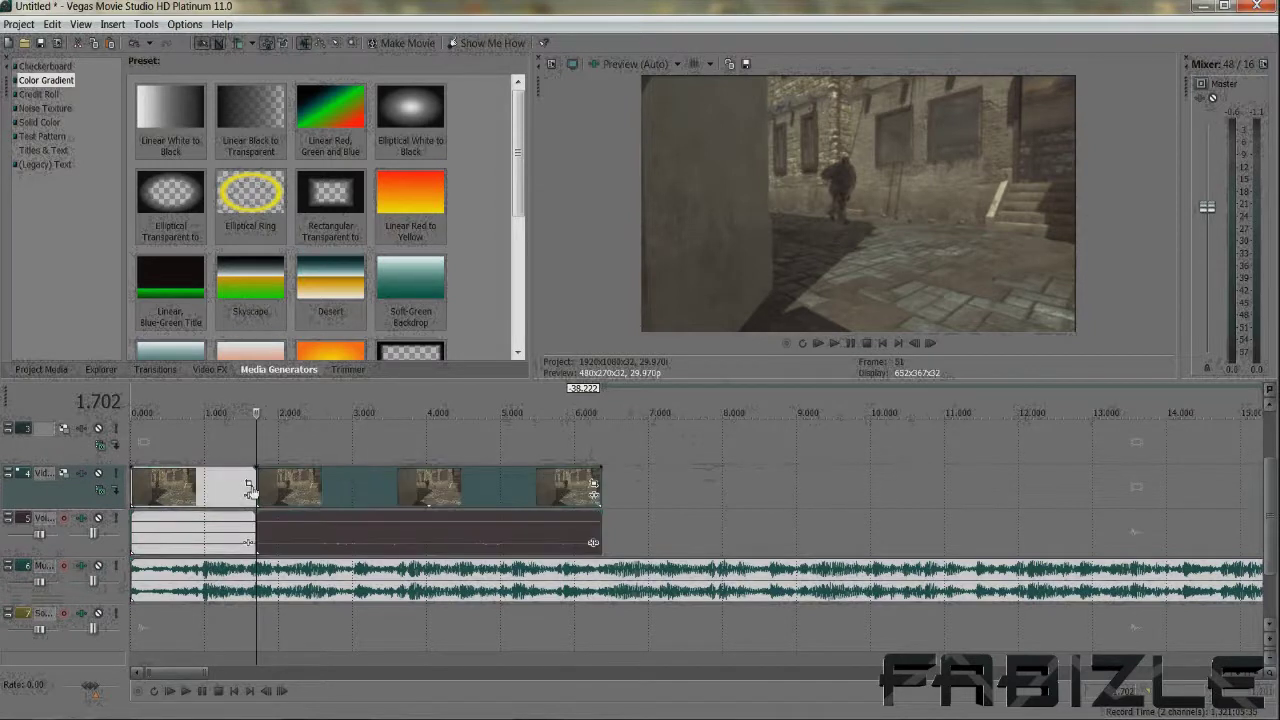
- Play the music on to the beat at 3.036 seconds and split the clip there
{"action": "left_click", "coordinate": [836, 342]}
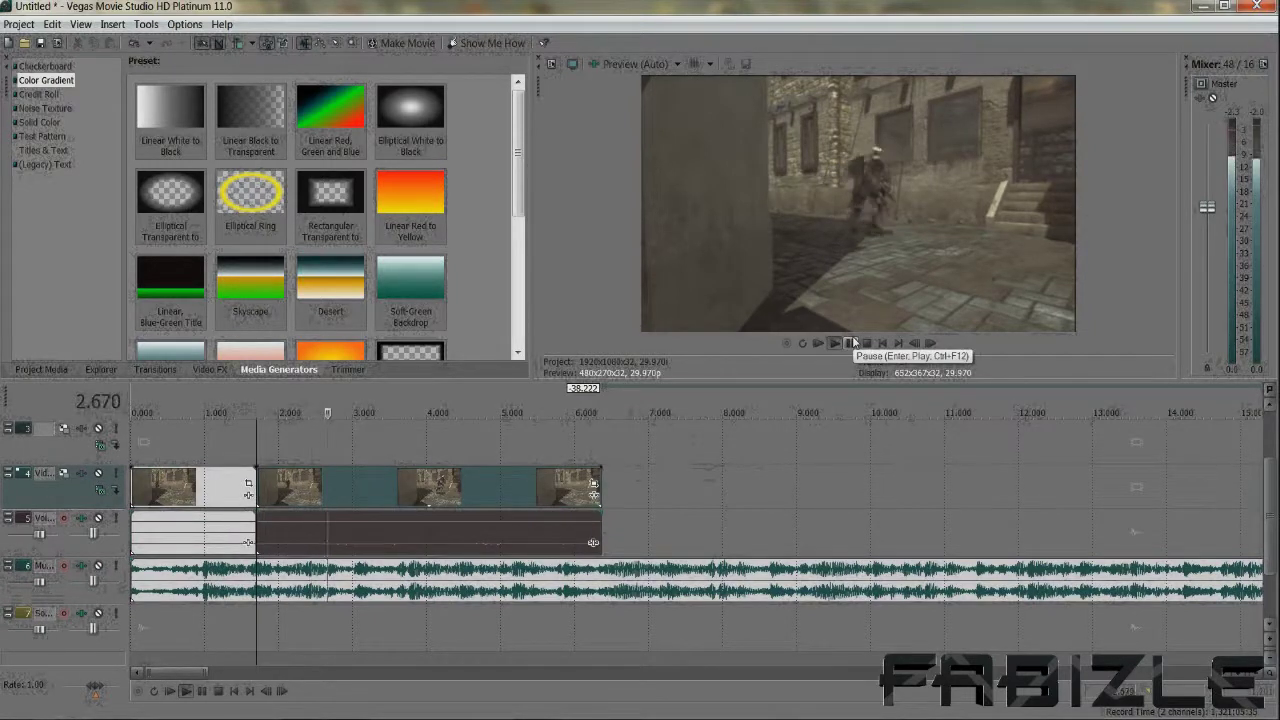
{"action": "left_click", "coordinate": [852, 342]}
{"action": "key", "text": "Right"}
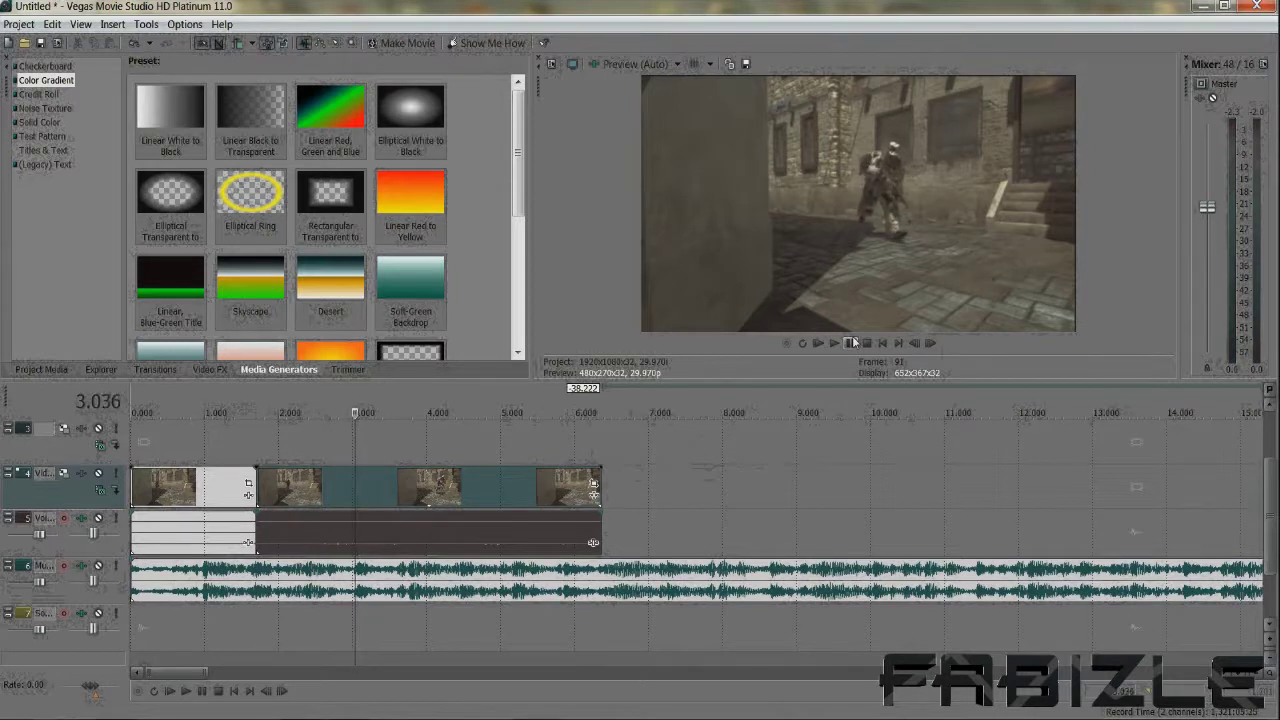
{"action": "key", "text": "s"}
- Play on through the next beats and split the clip at 4.471 and 5.873 seconds
{"action": "left_click", "coordinate": [856, 343]}
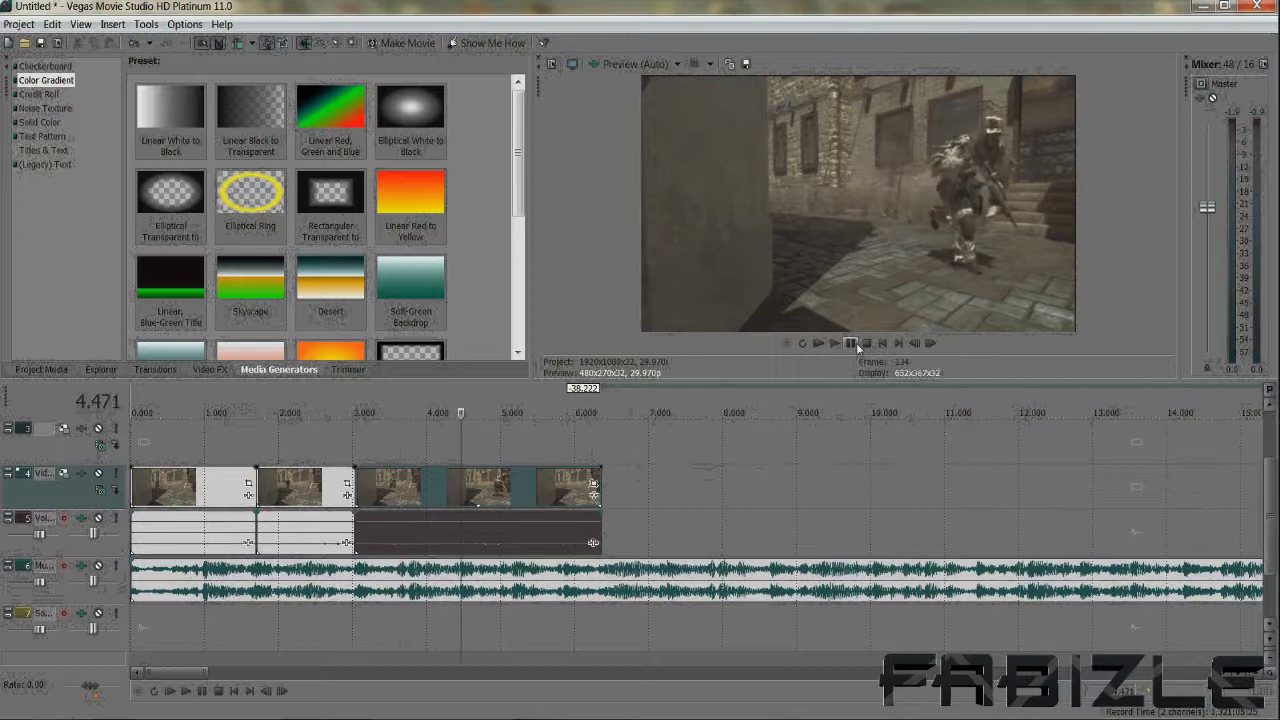
{"action": "key", "text": "s"}
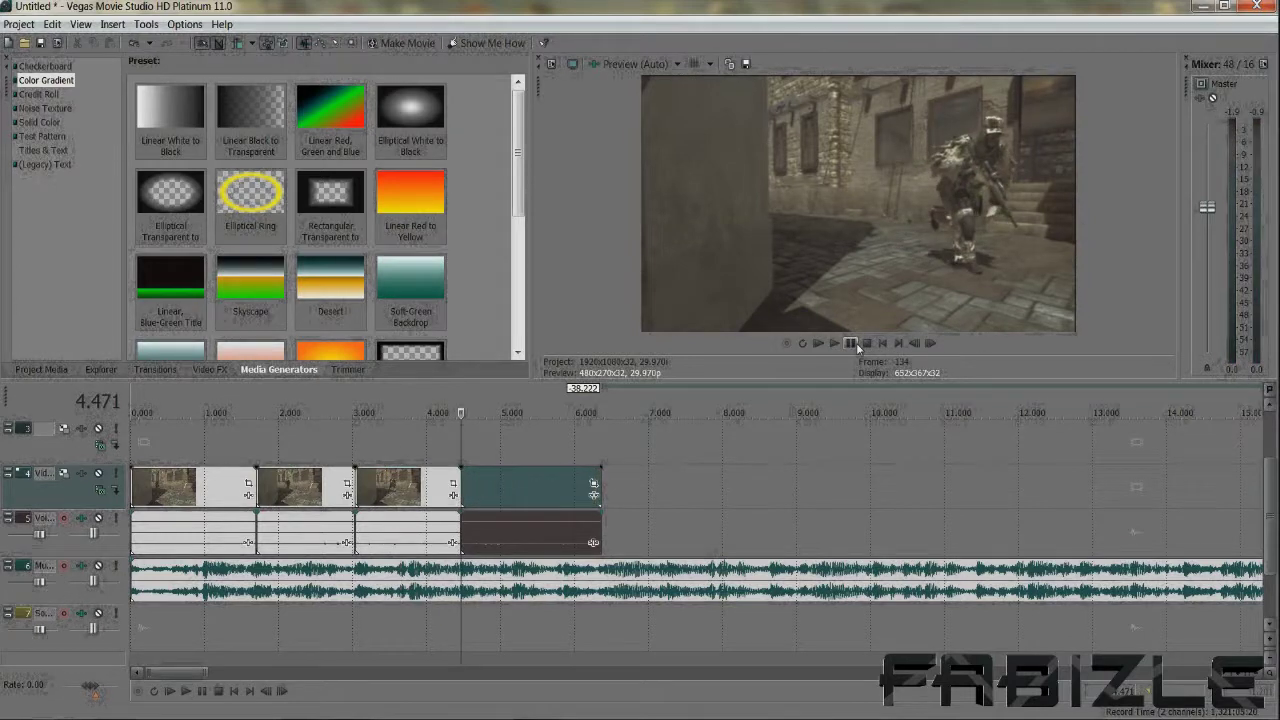
{"action": "left_click", "coordinate": [851, 343]}
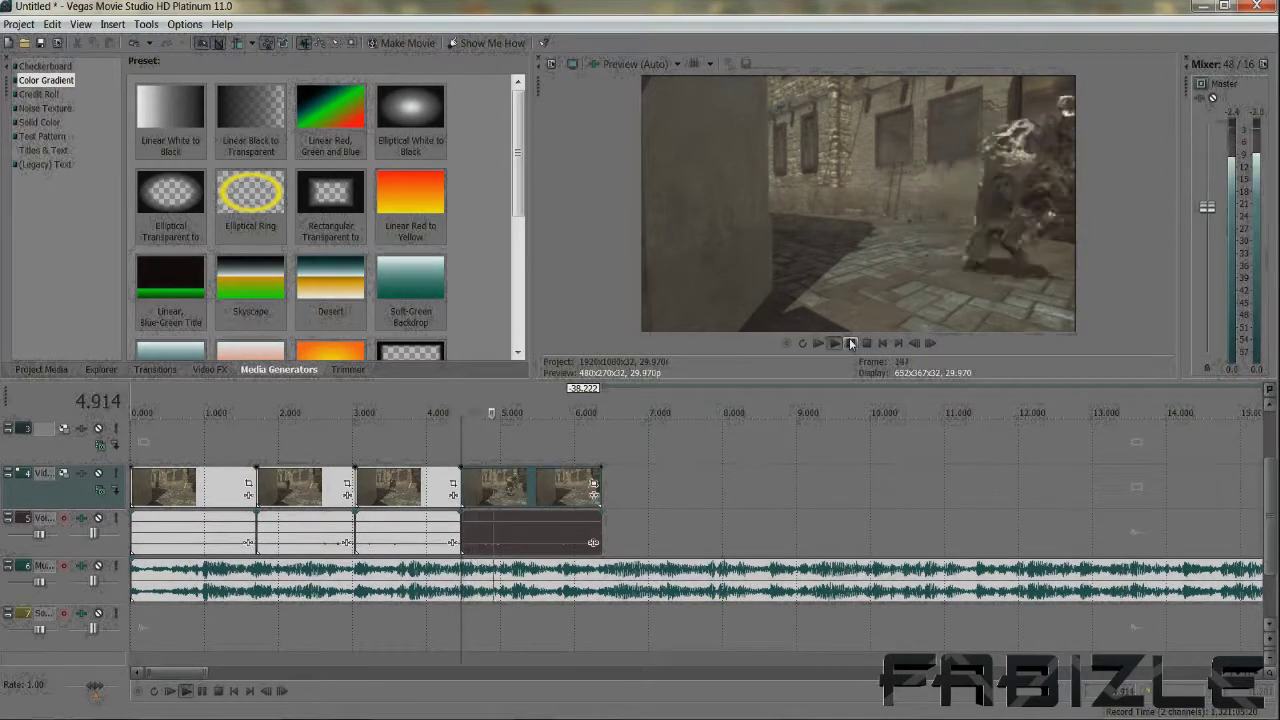
{"action": "left_click", "coordinate": [851, 343]}
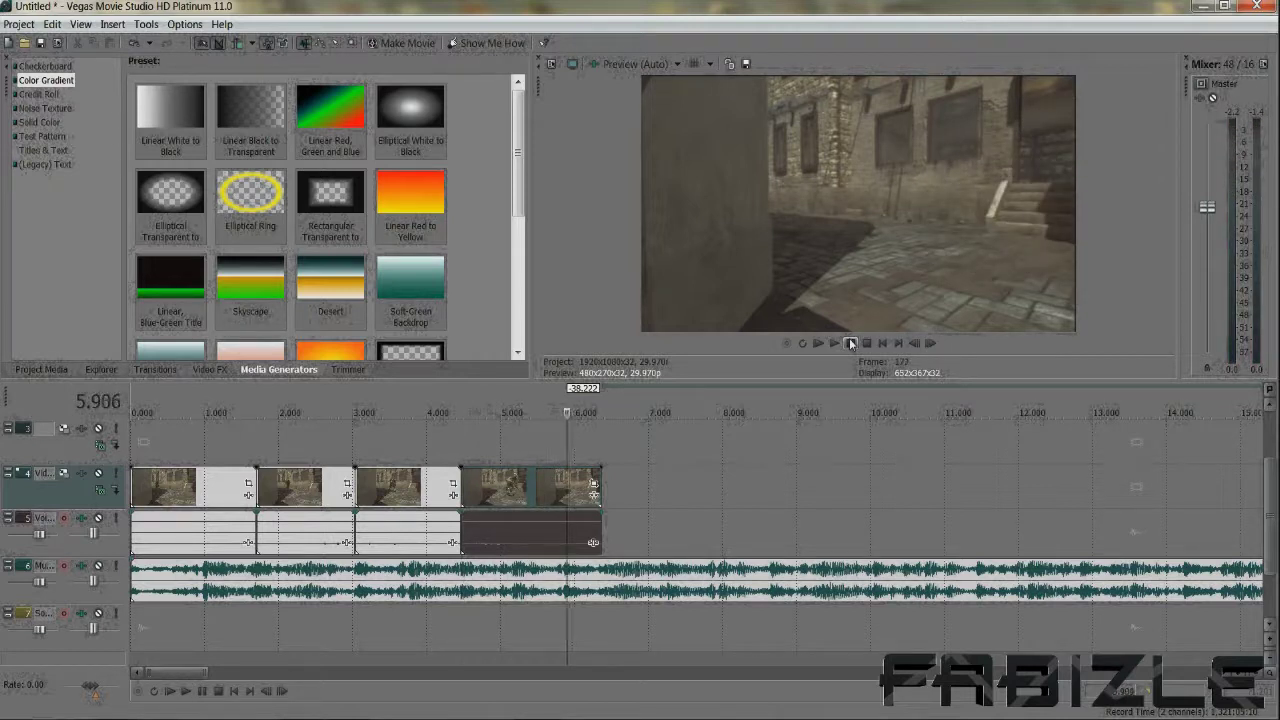
{"action": "key", "text": "s"}
{"action": "scroll", "coordinate": [486, 504], "scroll_direction": "up", "scroll_amount": 1}
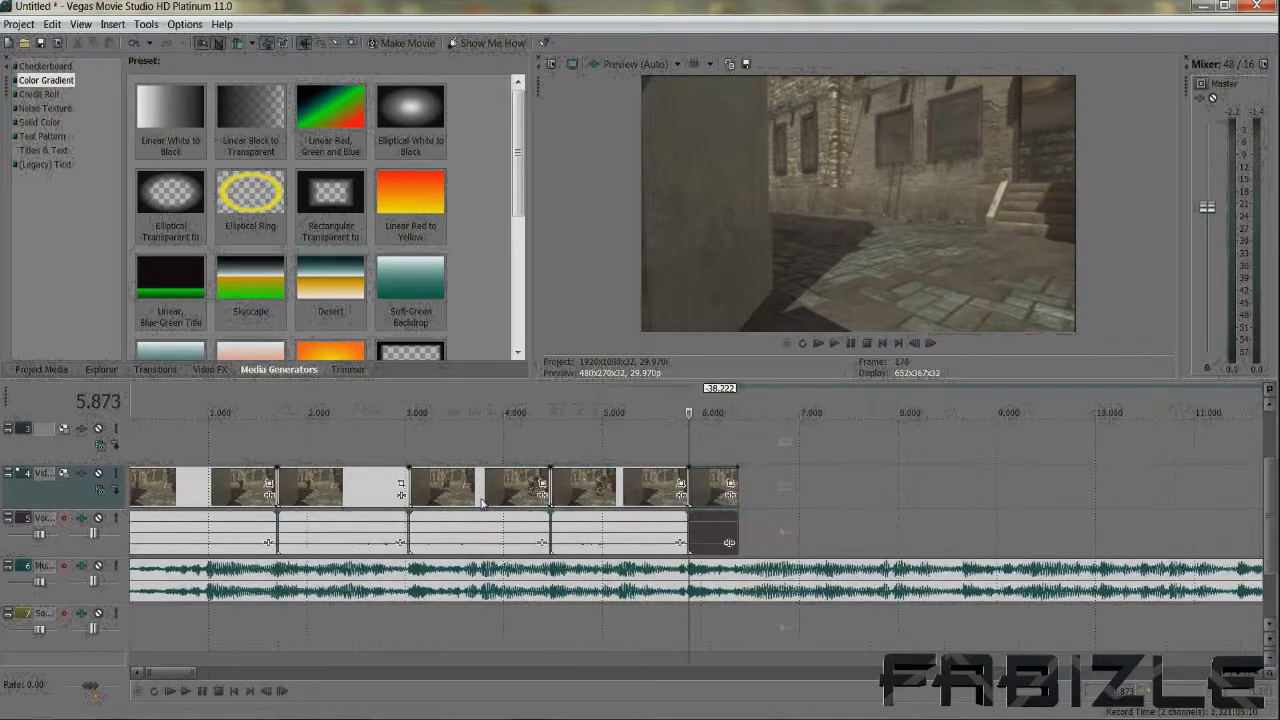
{"action": "scroll", "coordinate": [589, 480], "scroll_direction": "down", "scroll_amount": 3}
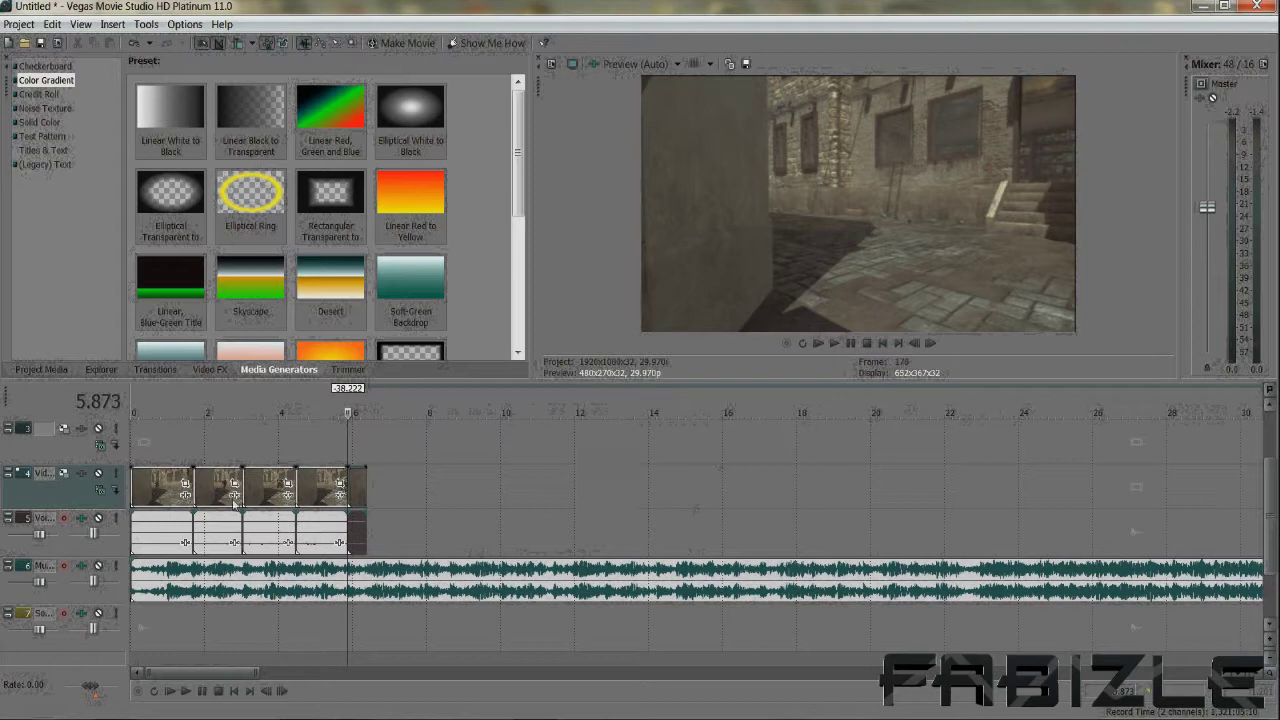
- Place the cursor just after the first cut and open Pan/Crop for the second clip piece
{"action": "left_click", "coordinate": [152, 491]}
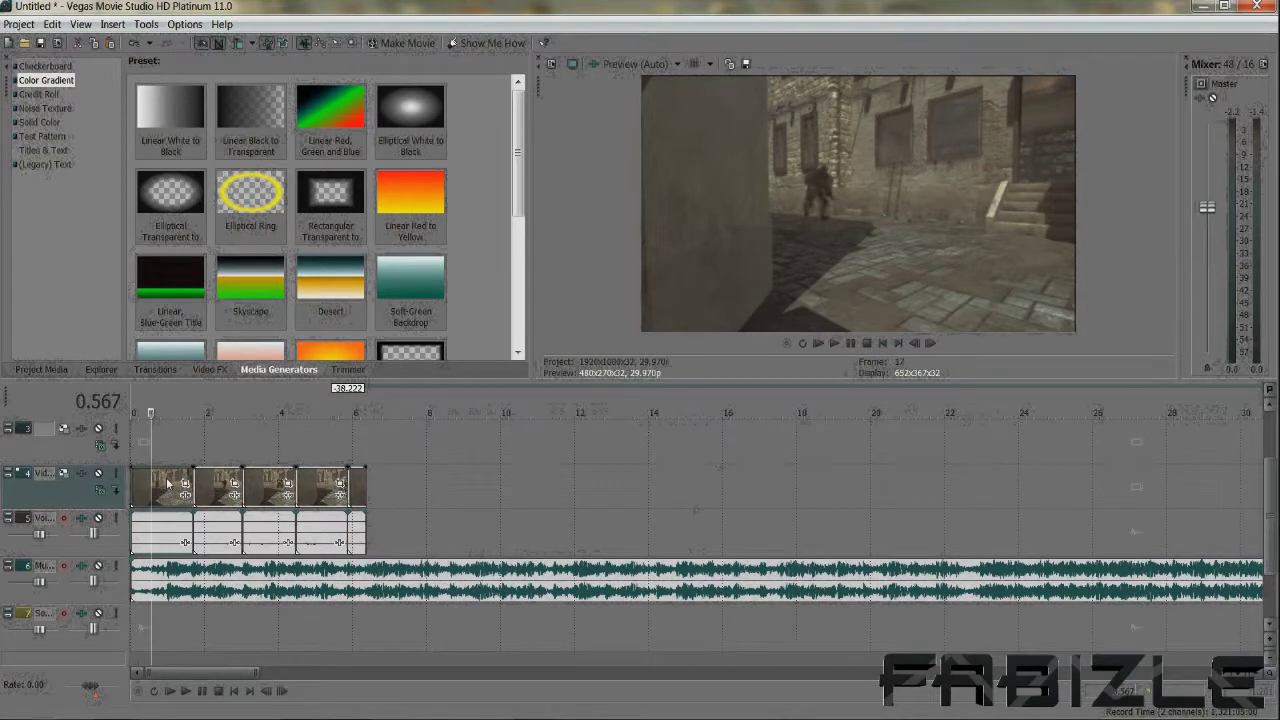
{"action": "left_click", "coordinate": [166, 484]}
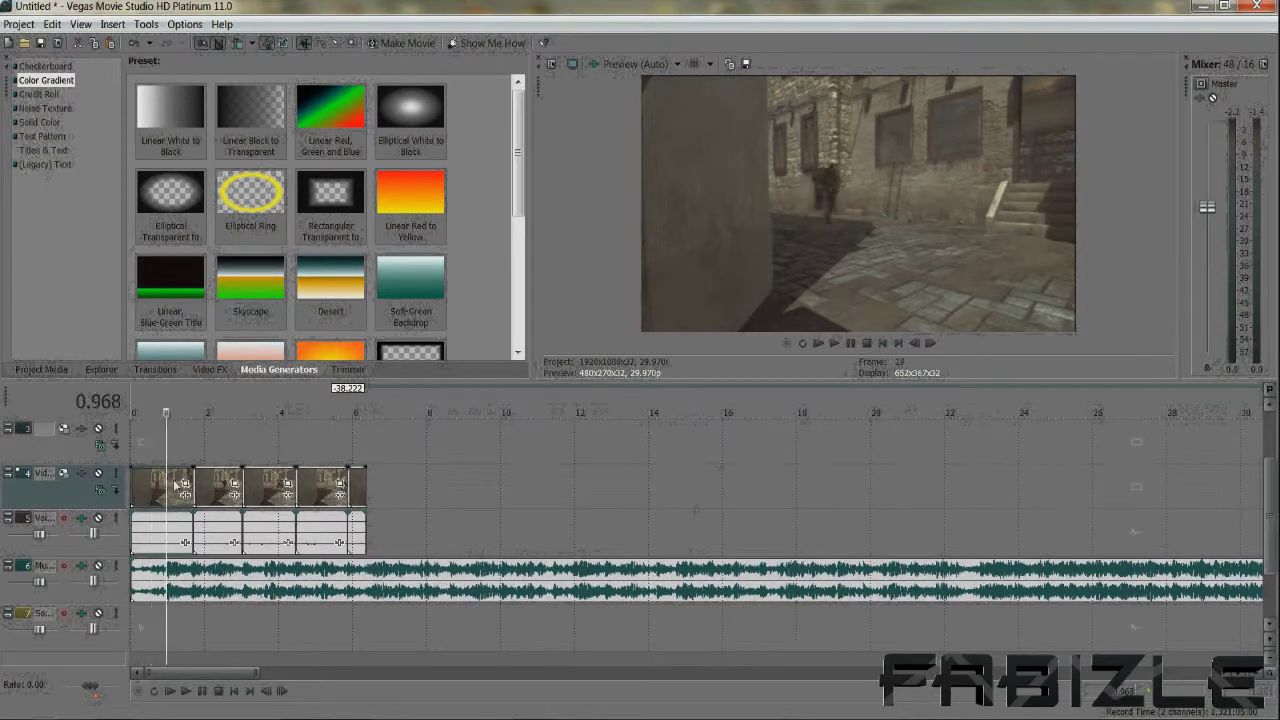
{"action": "key", "text": "space"}
{"action": "left_click", "coordinate": [851, 344]}
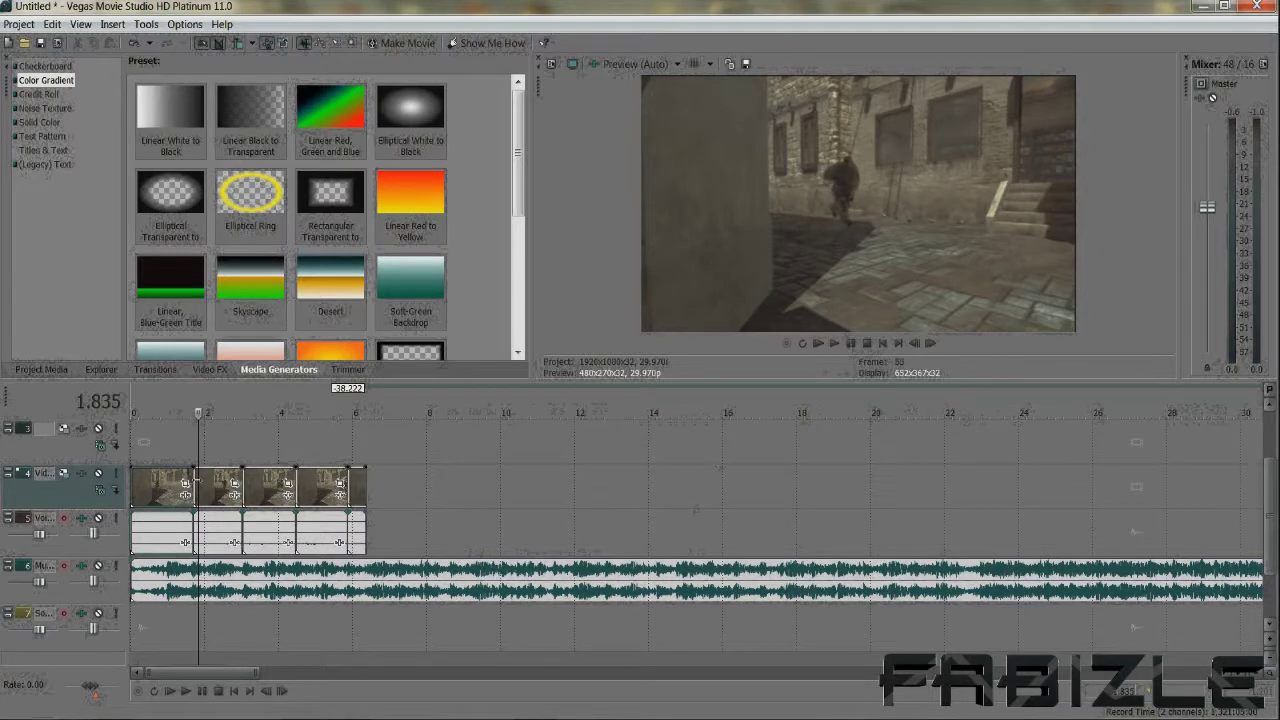
{"action": "left_click", "coordinate": [234, 484]}
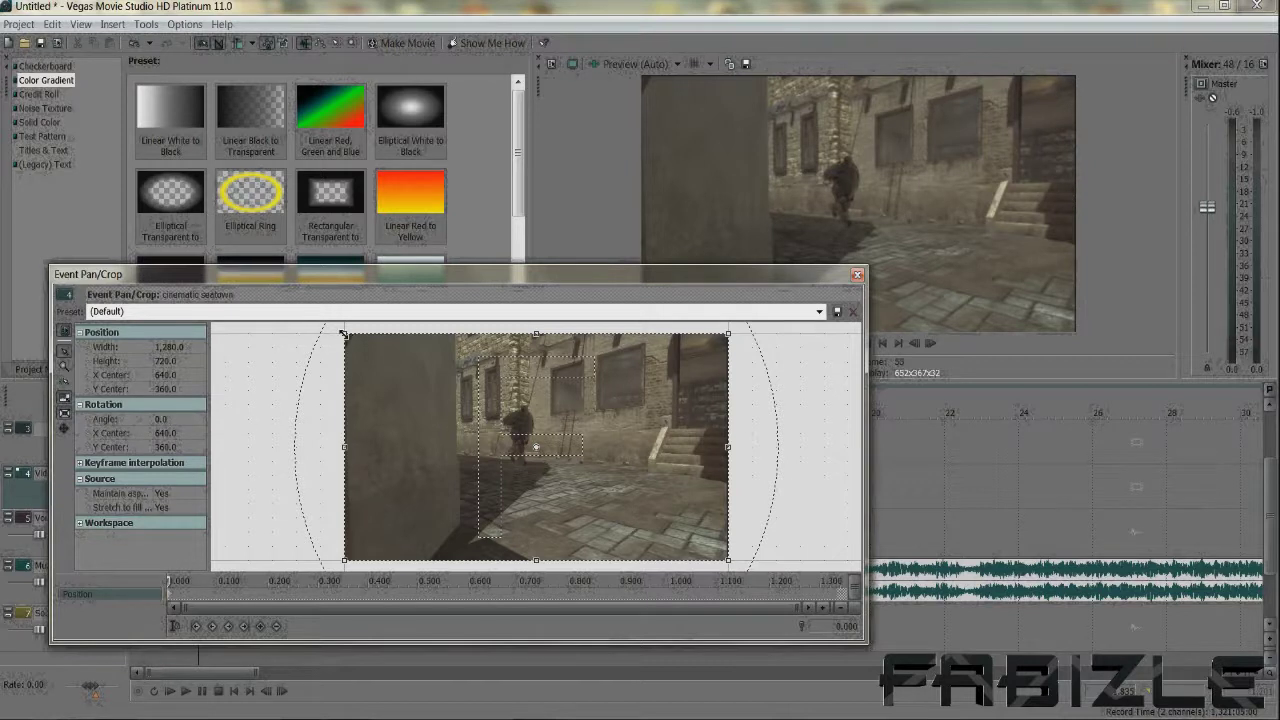
- Try shrinking the crop frame from its corner and from its top edge, undoing each change
{"action": "left_click_drag", "start_coordinate": [343, 334], "coordinate": [366, 350]}
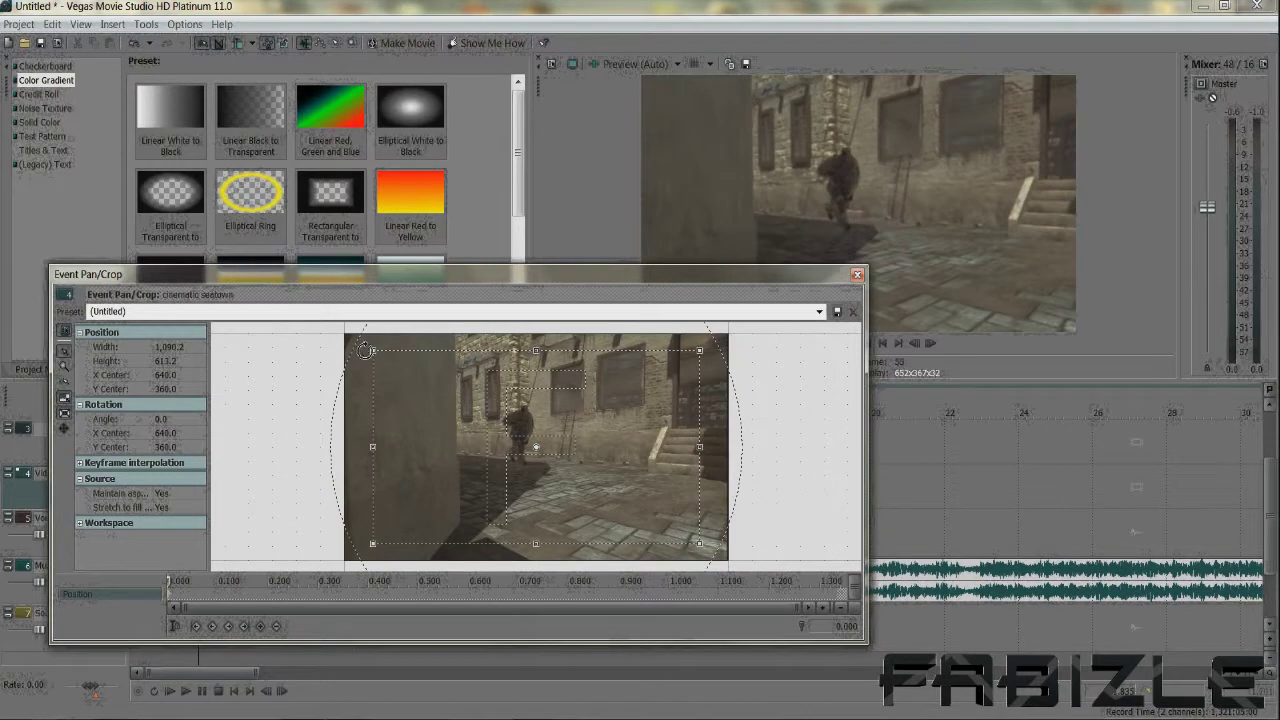
{"action": "key", "text": "ctrl+z"}
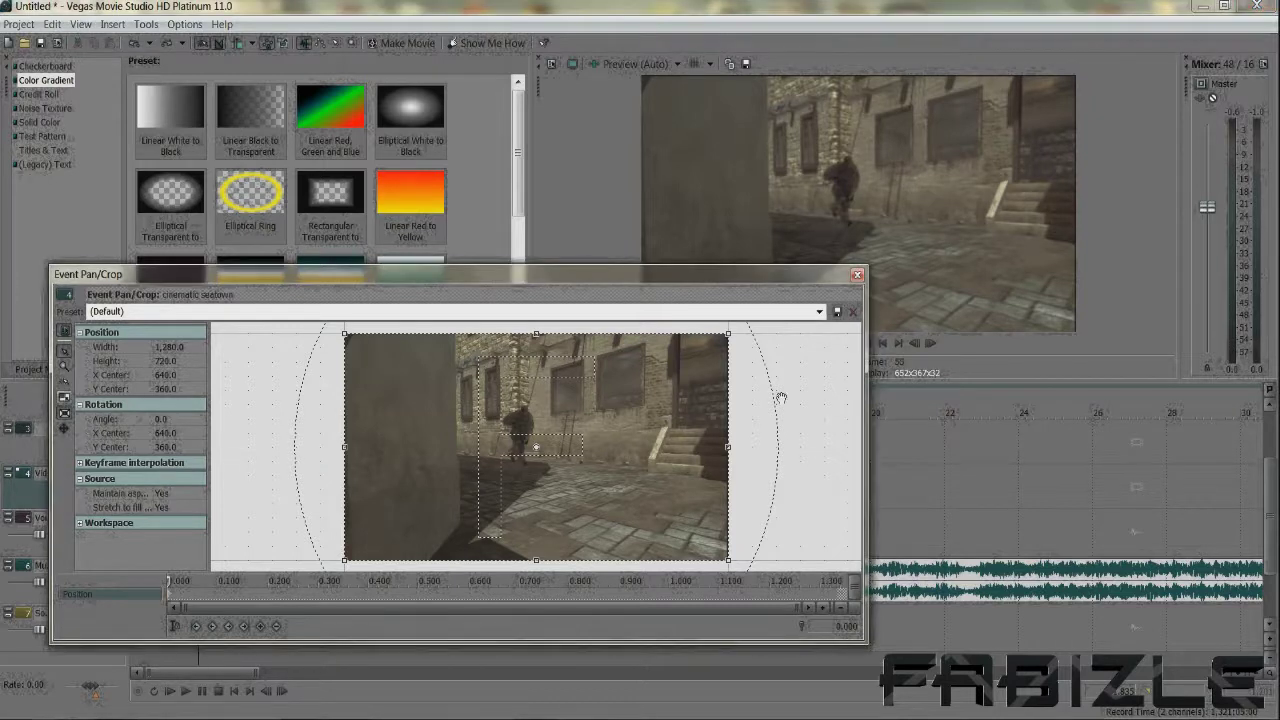
{"action": "left_click_drag", "start_coordinate": [539, 337], "coordinate": [537, 366]}
{"action": "key", "text": "ctrl+z"}
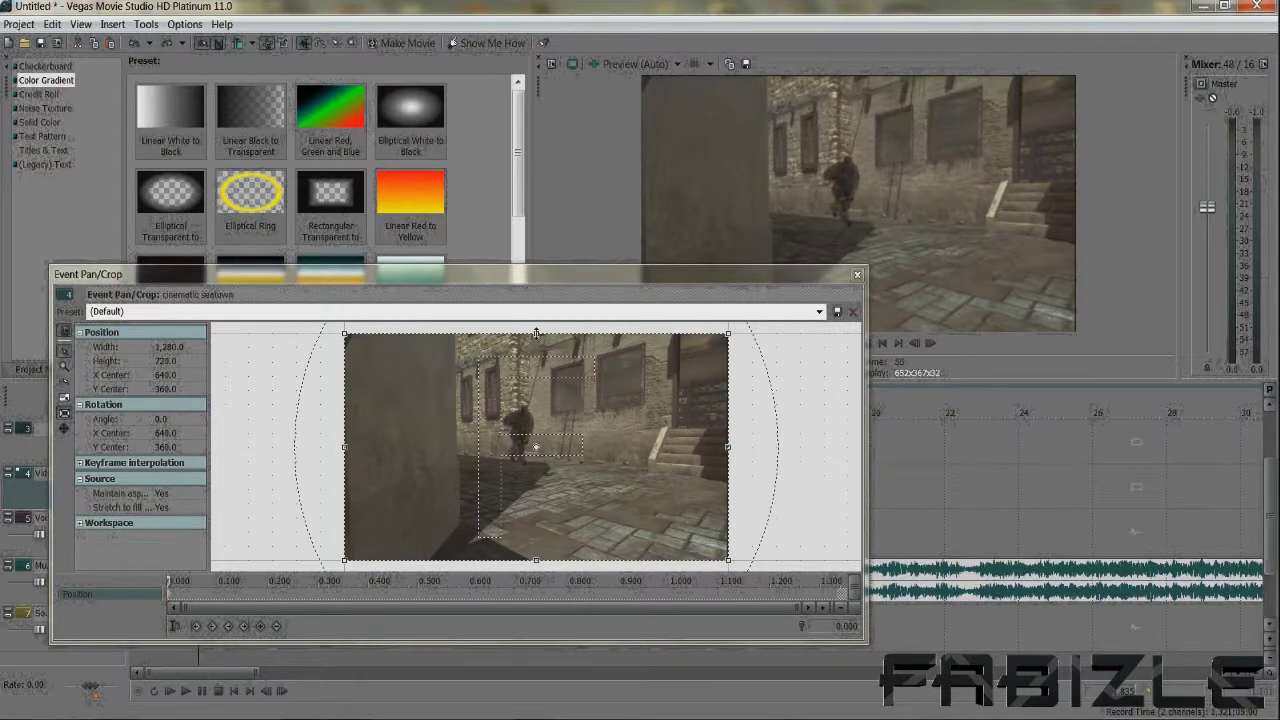
- Reduce the crop height to about 577.6 at the piece's start, and apply the Default preset at 0.968 seconds
{"action": "mouse_move", "coordinate": [537, 334]}
{"action": "left_mouse_down"}
{"action": "mouse_move", "coordinate": [537, 383]}
{"action": "mouse_move", "coordinate": [538, 345]}
{"action": "mouse_move", "coordinate": [545, 358]}
{"action": "left_mouse_up"}
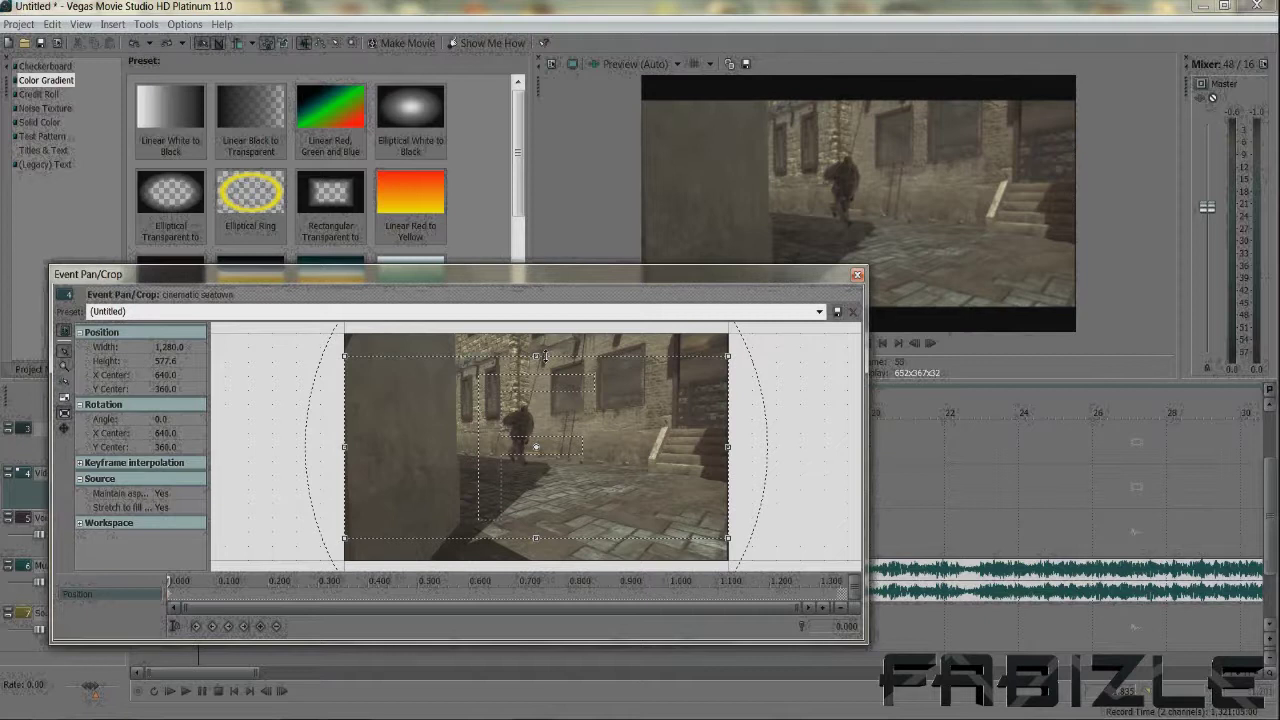
{"action": "left_click", "coordinate": [170, 583]}
{"action": "left_click", "coordinate": [177, 582]}
{"action": "left_click_drag", "start_coordinate": [194, 575], "coordinate": [836, 581]}
{"action": "left_click", "coordinate": [270, 583]}
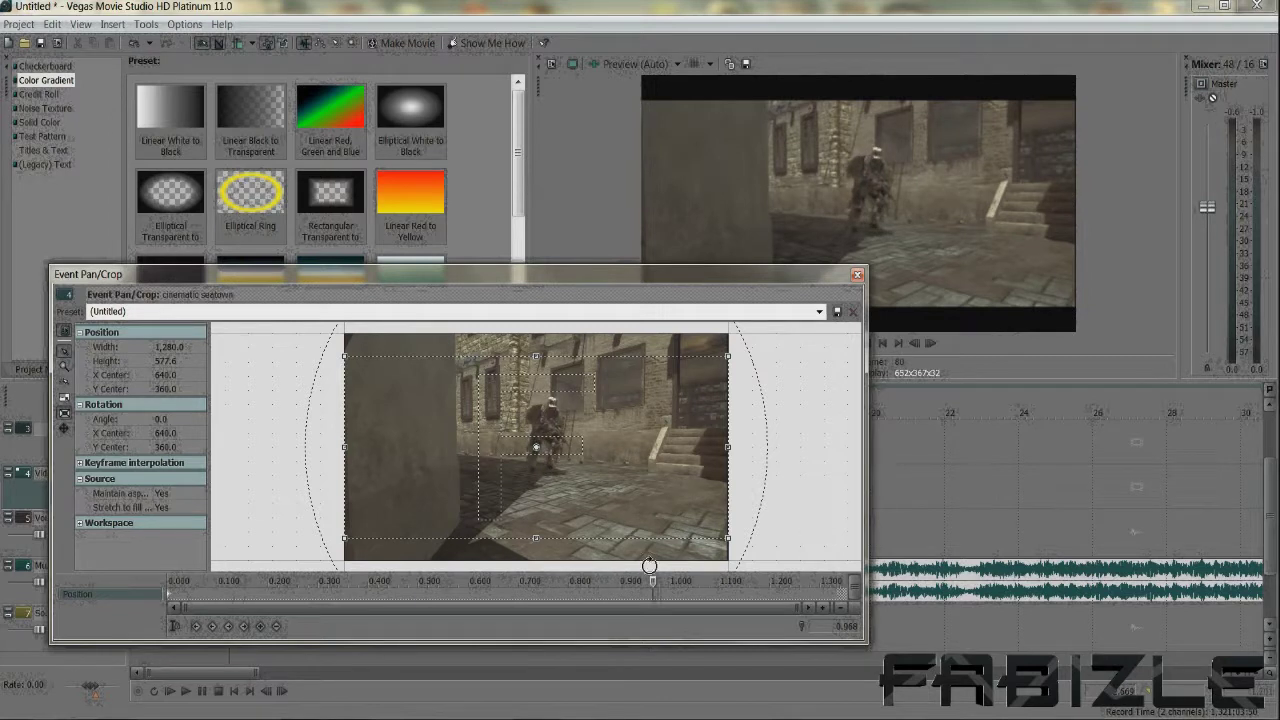
{"action": "left_click", "coordinate": [819, 311]}
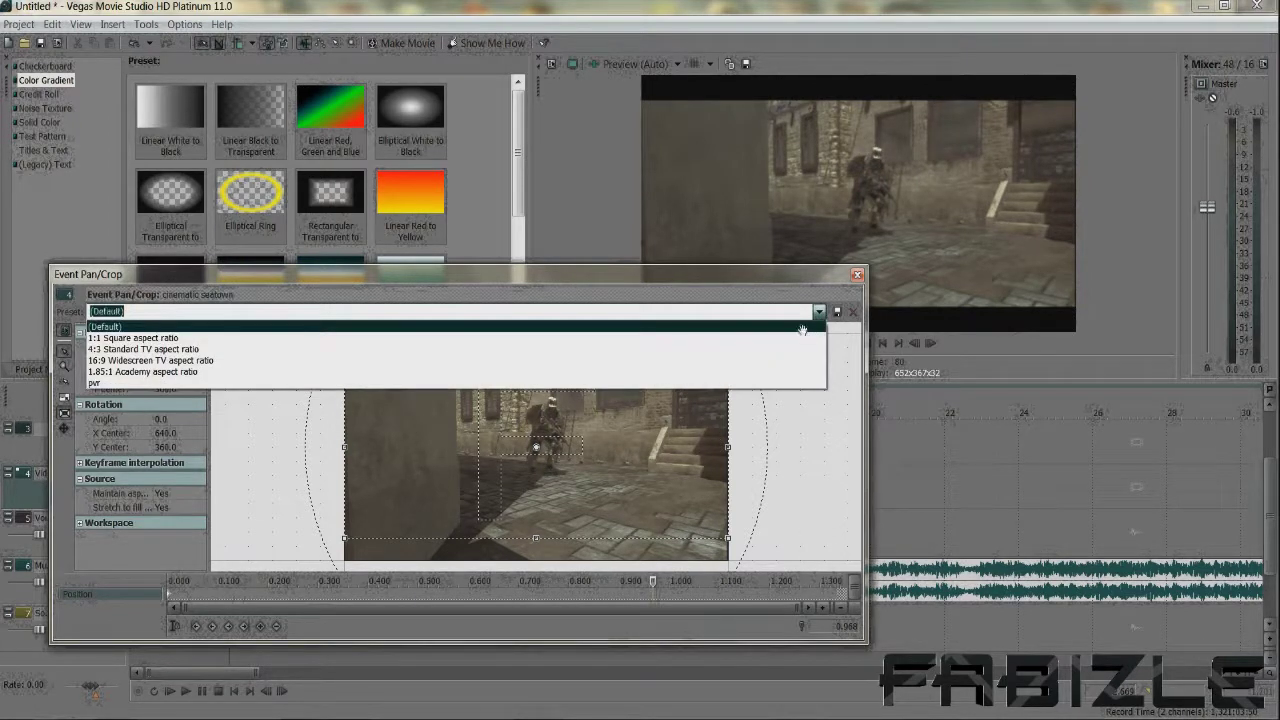
{"action": "left_click", "coordinate": [802, 328]}
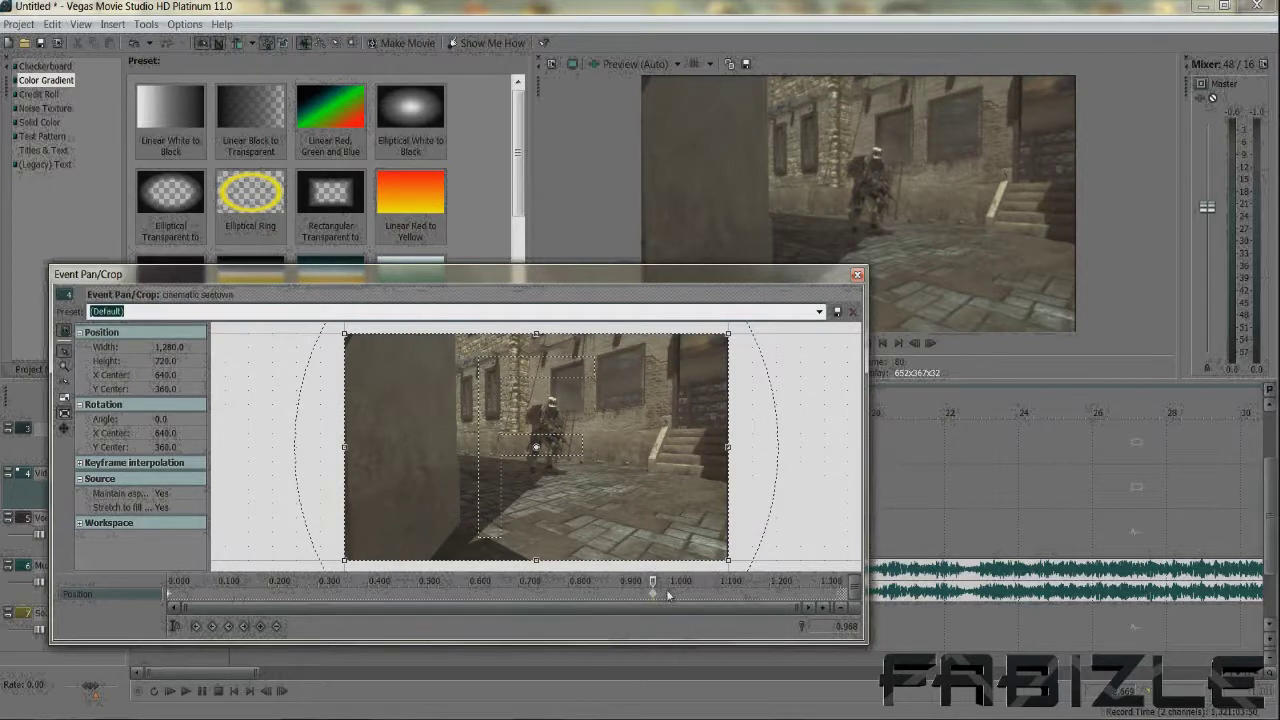
- Play the crop animation from the start of the piece and close Pan/Crop
{"action": "left_click_drag", "start_coordinate": [653, 581], "coordinate": [98, 567]}
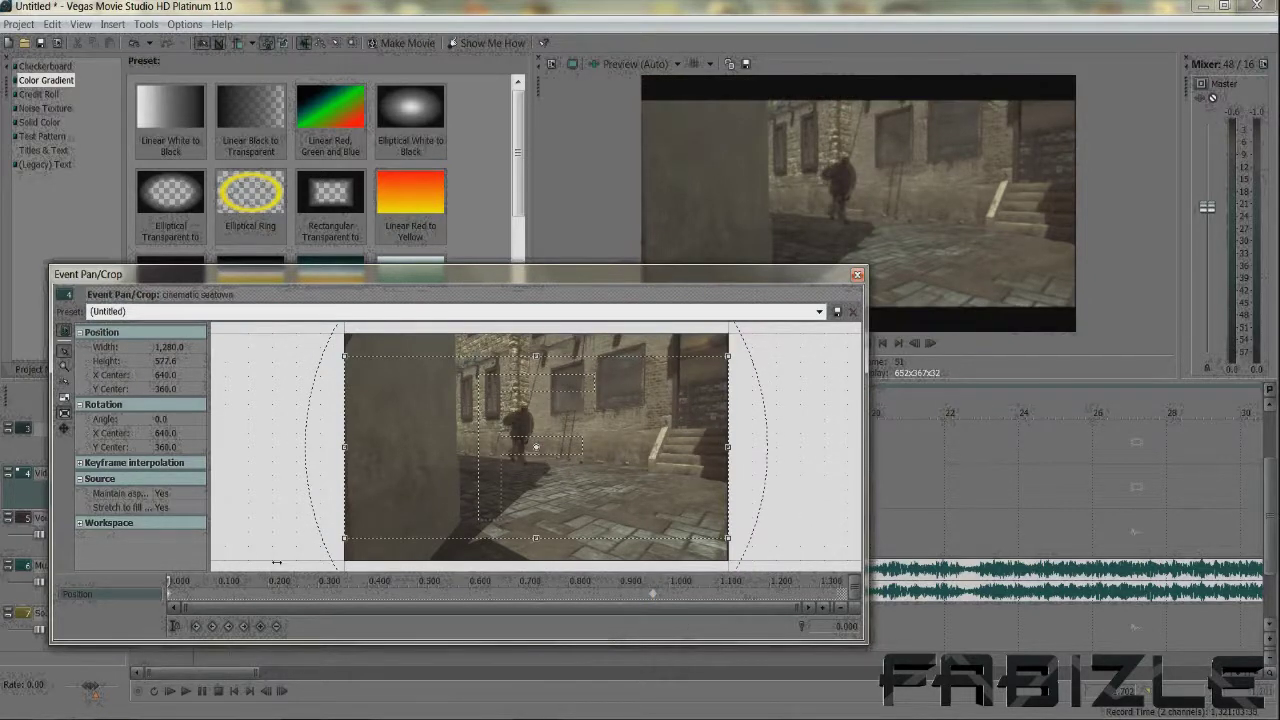
{"action": "key", "text": "space"}
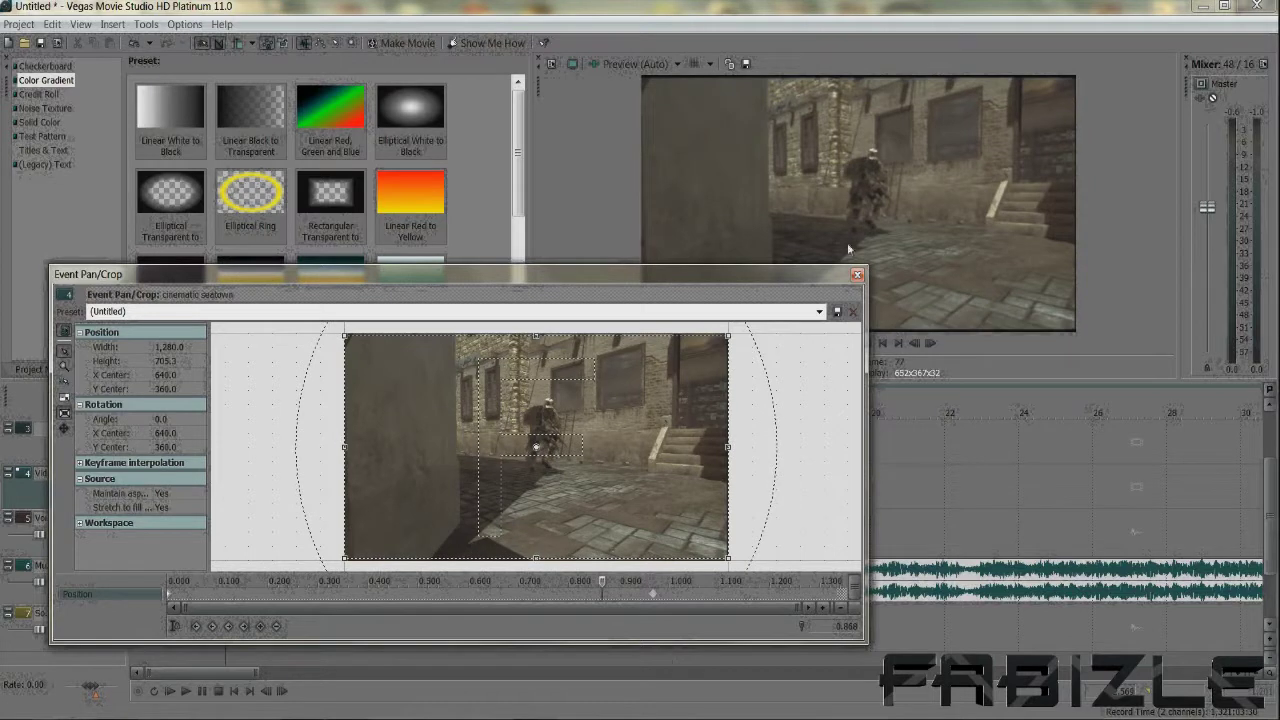
{"action": "left_click", "coordinate": [857, 275]}
- Preview the timeline from the beginning to check the crop animation against the music, pausing along the second piece
{"action": "left_click", "coordinate": [882, 344]}
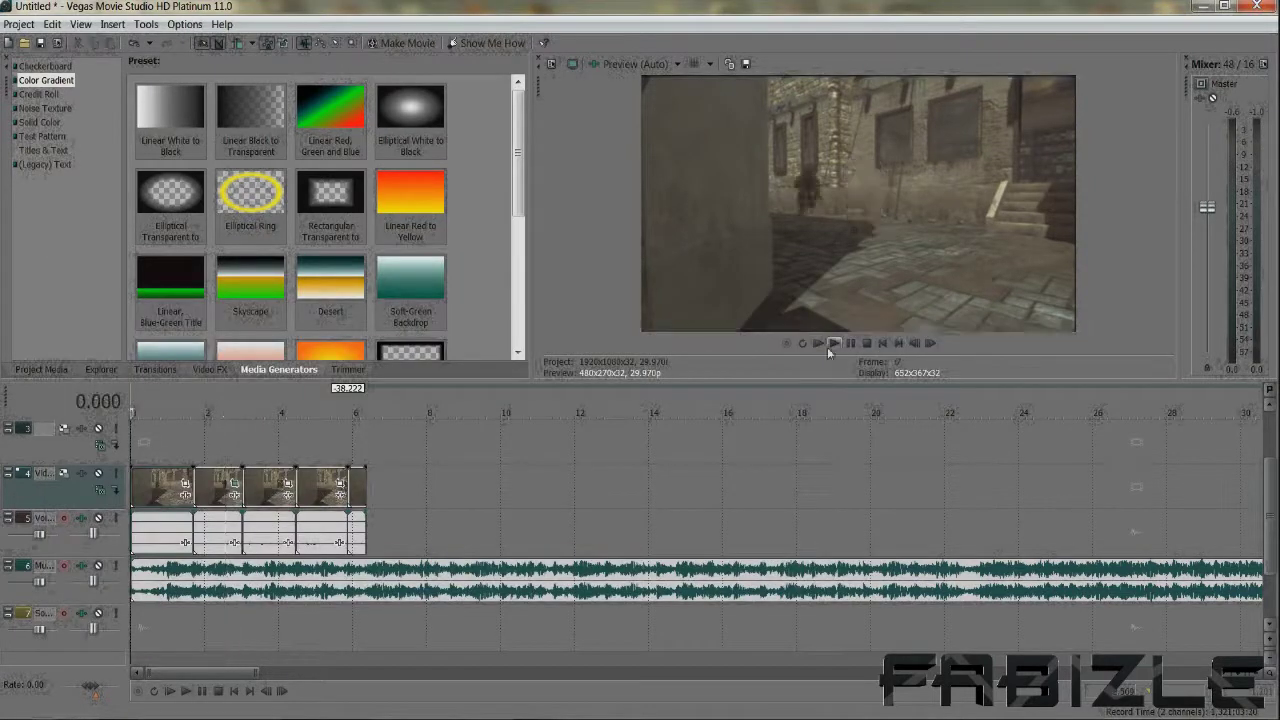
{"action": "left_click", "coordinate": [853, 344]}
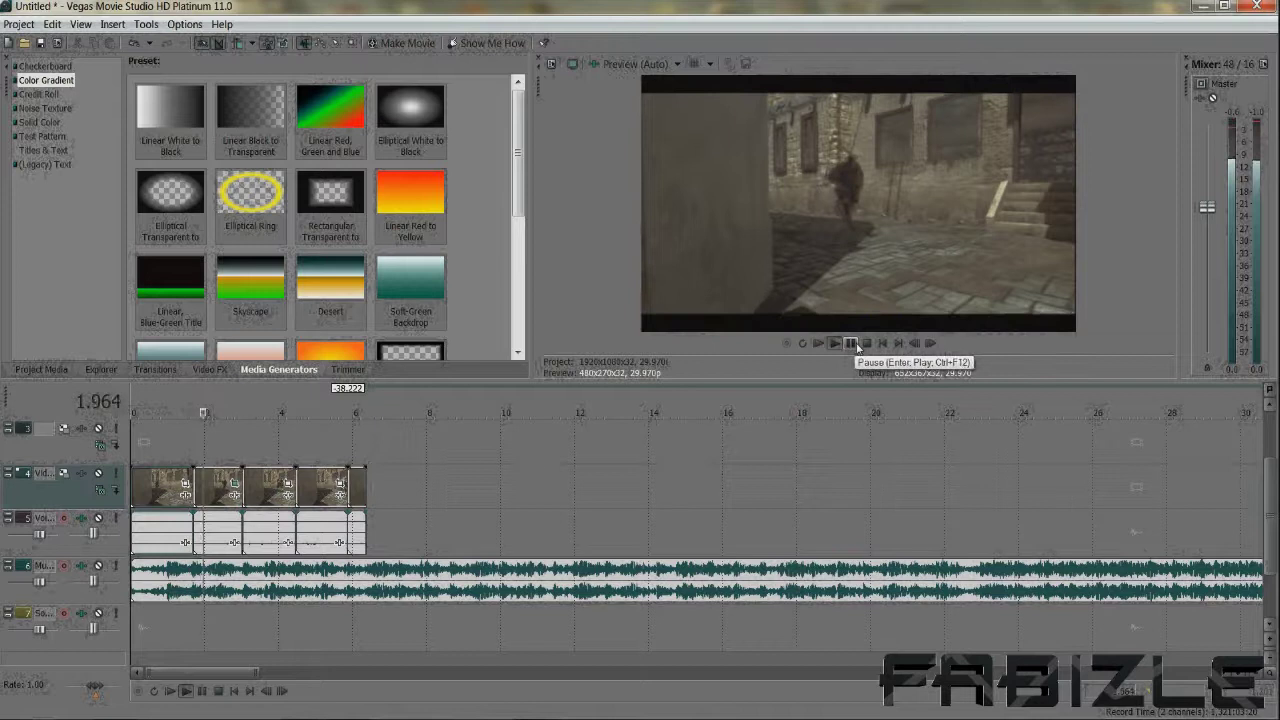
{"action": "left_click", "coordinate": [853, 344]}
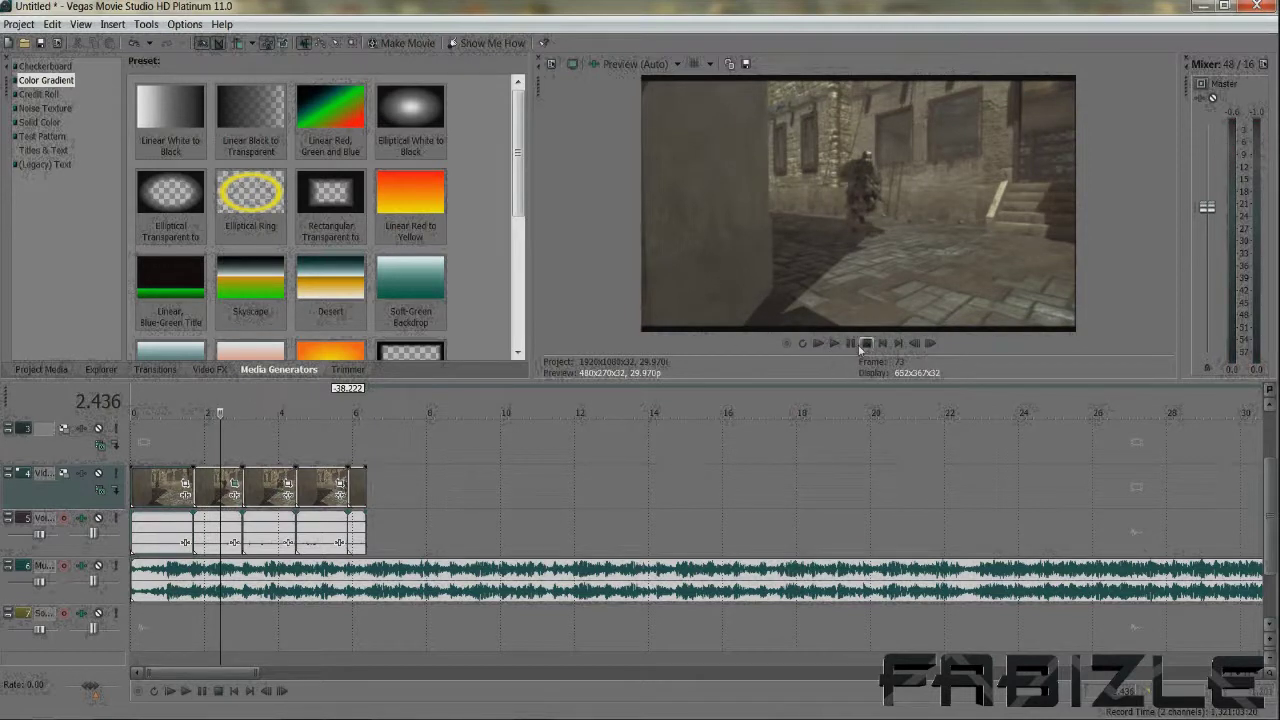
{"action": "left_click", "coordinate": [820, 346]}
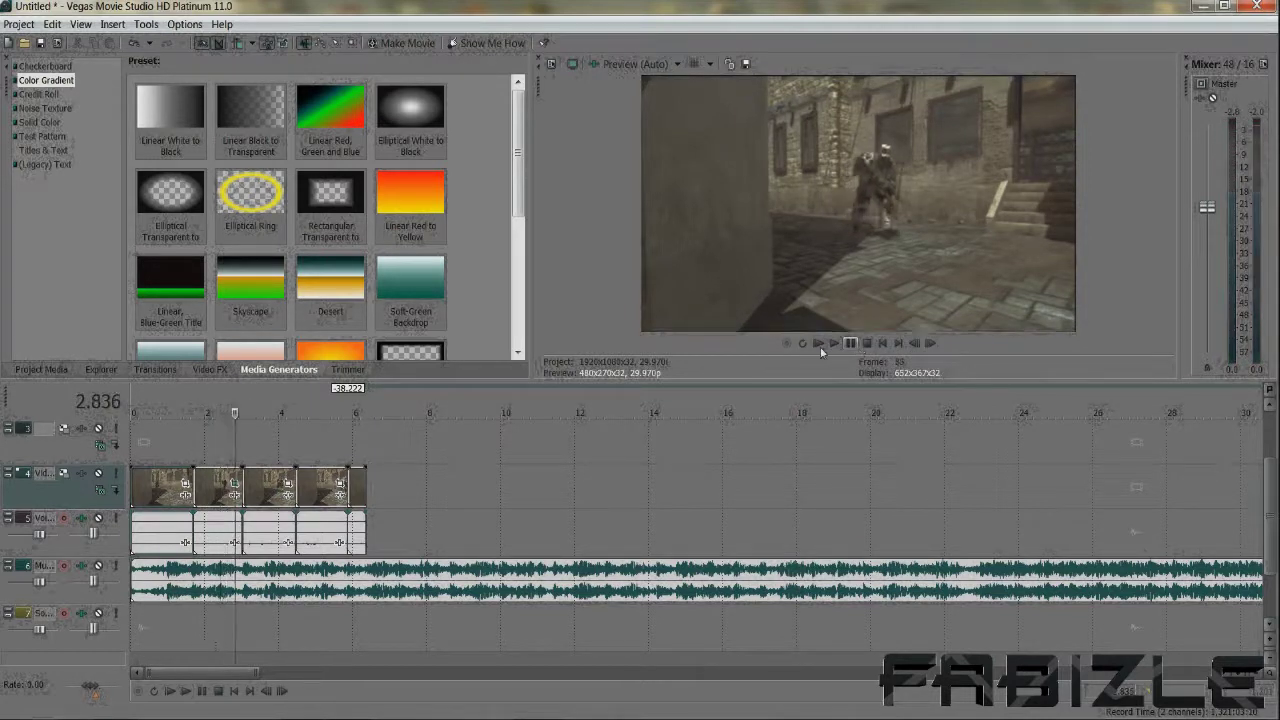
- Copy the second clip piece, which holds the animated crop
{"action": "left_click", "coordinate": [208, 462]}
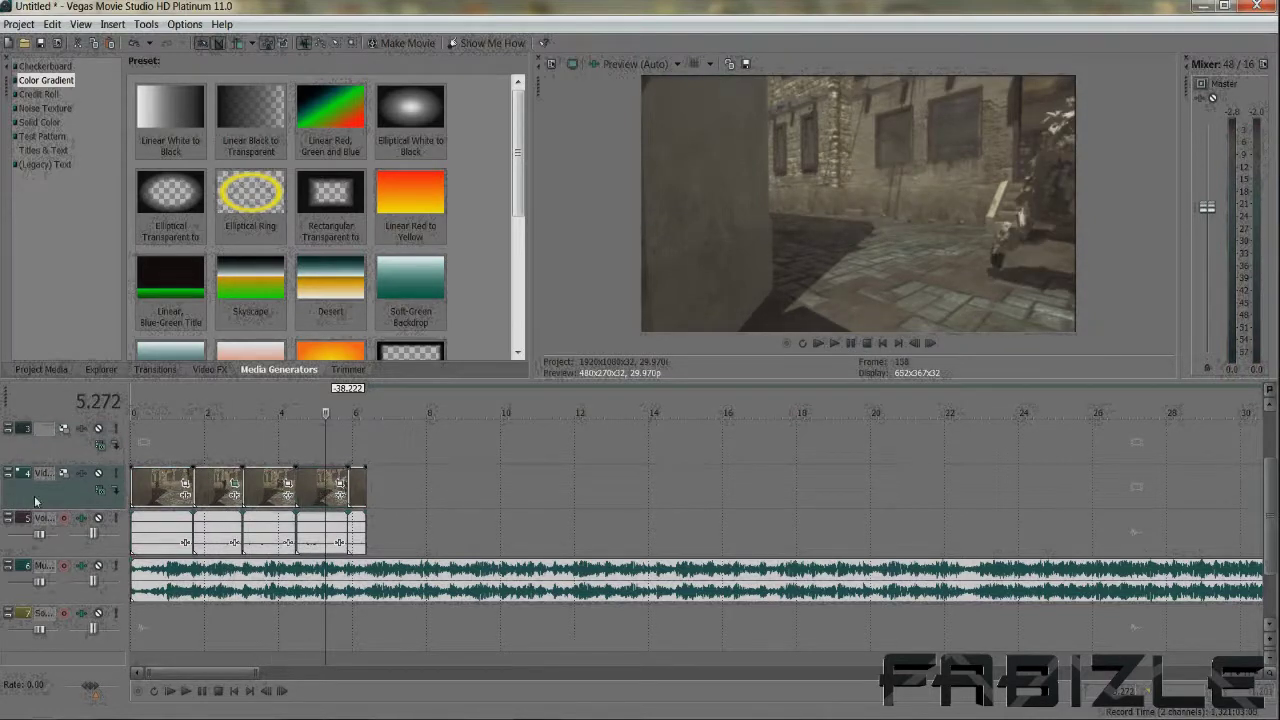
{"action": "left_click", "coordinate": [210, 484]}
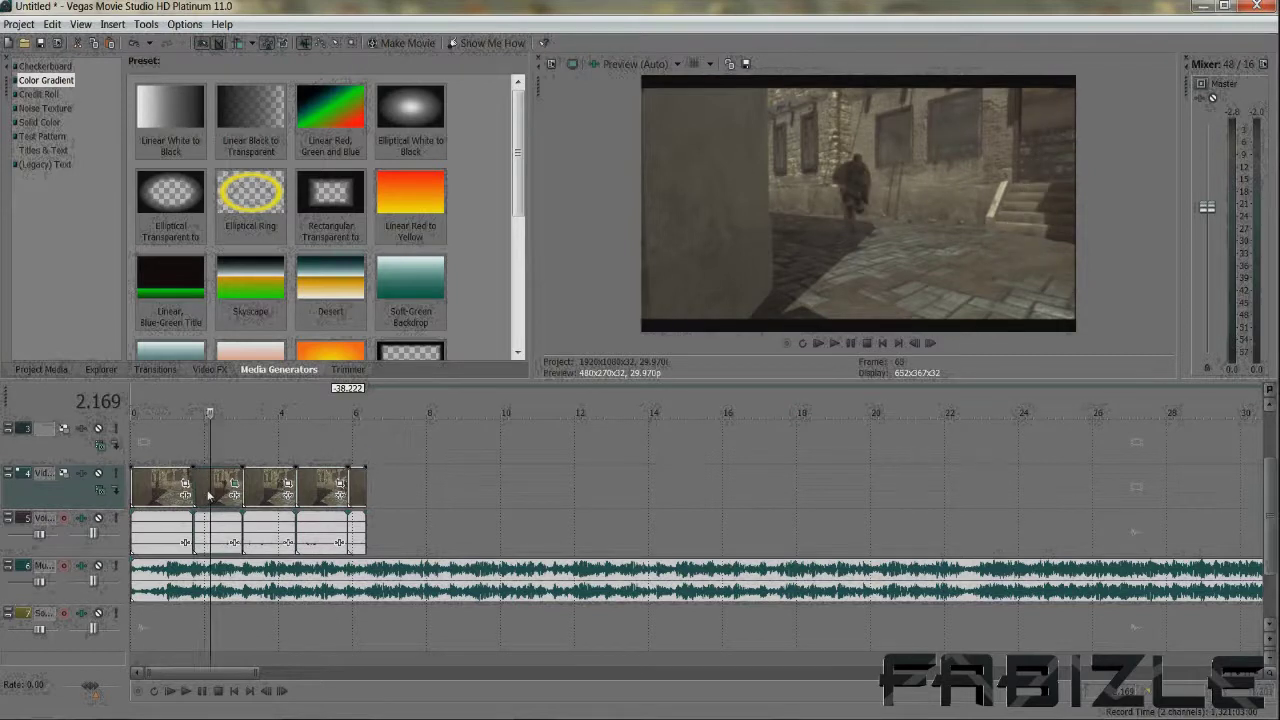
{"action": "right_click", "coordinate": [212, 490]}
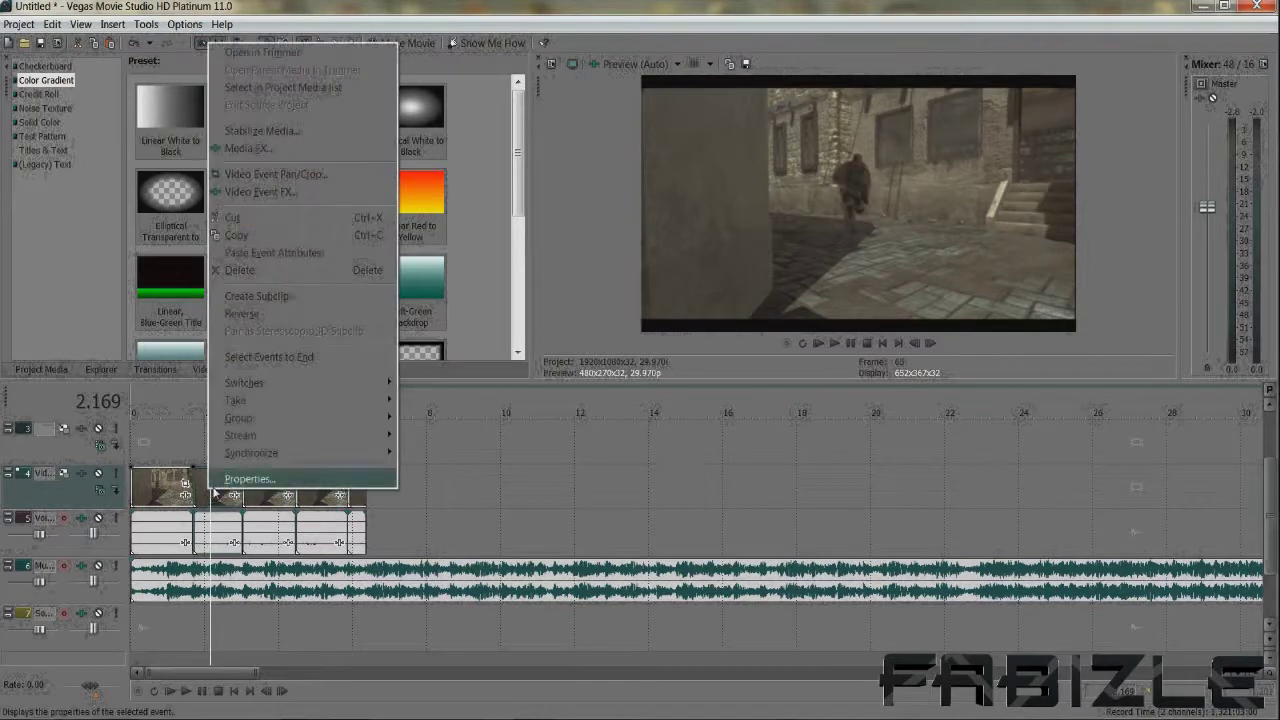
{"action": "left_click", "coordinate": [254, 236]}
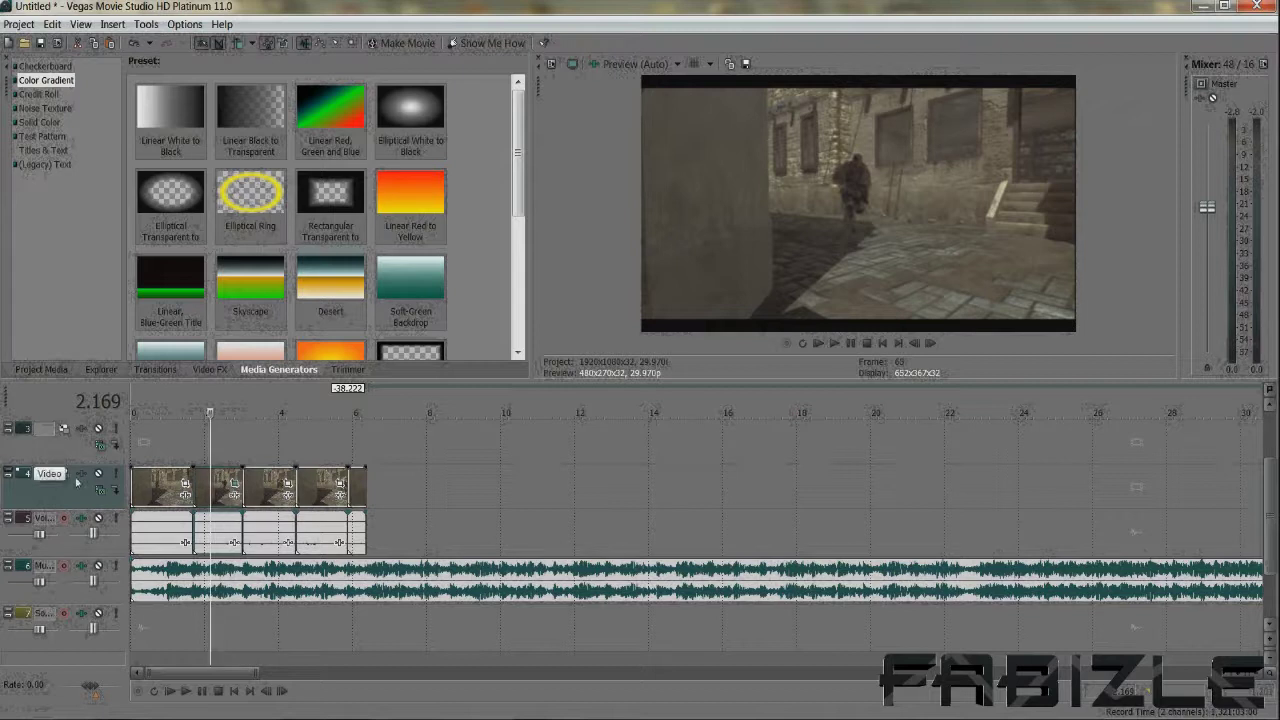
- Extend the last clip piece by 0.601 seconds and paste the copied event attributes onto the third, fourth and fifth pieces
{"action": "left_click", "coordinate": [259, 489]}
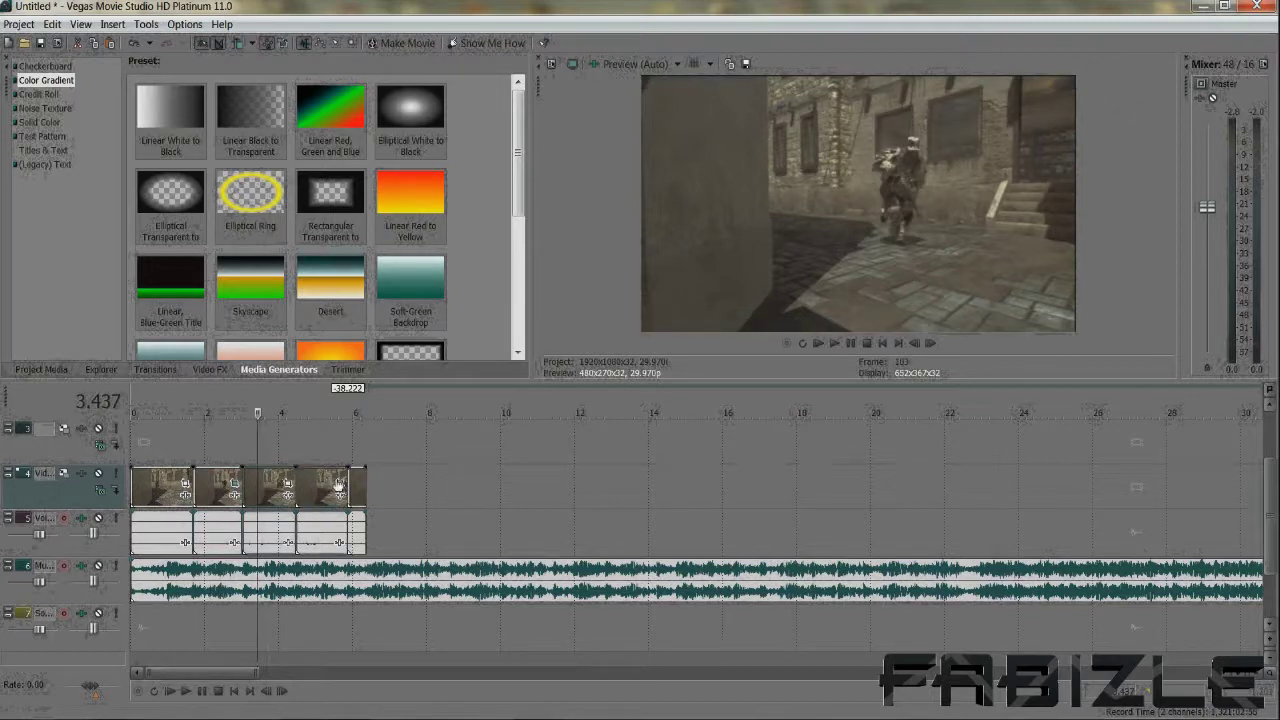
{"action": "left_click_drag", "start_coordinate": [360, 488], "coordinate": [384, 490]}
{"action": "left_click", "coordinate": [206, 488]}
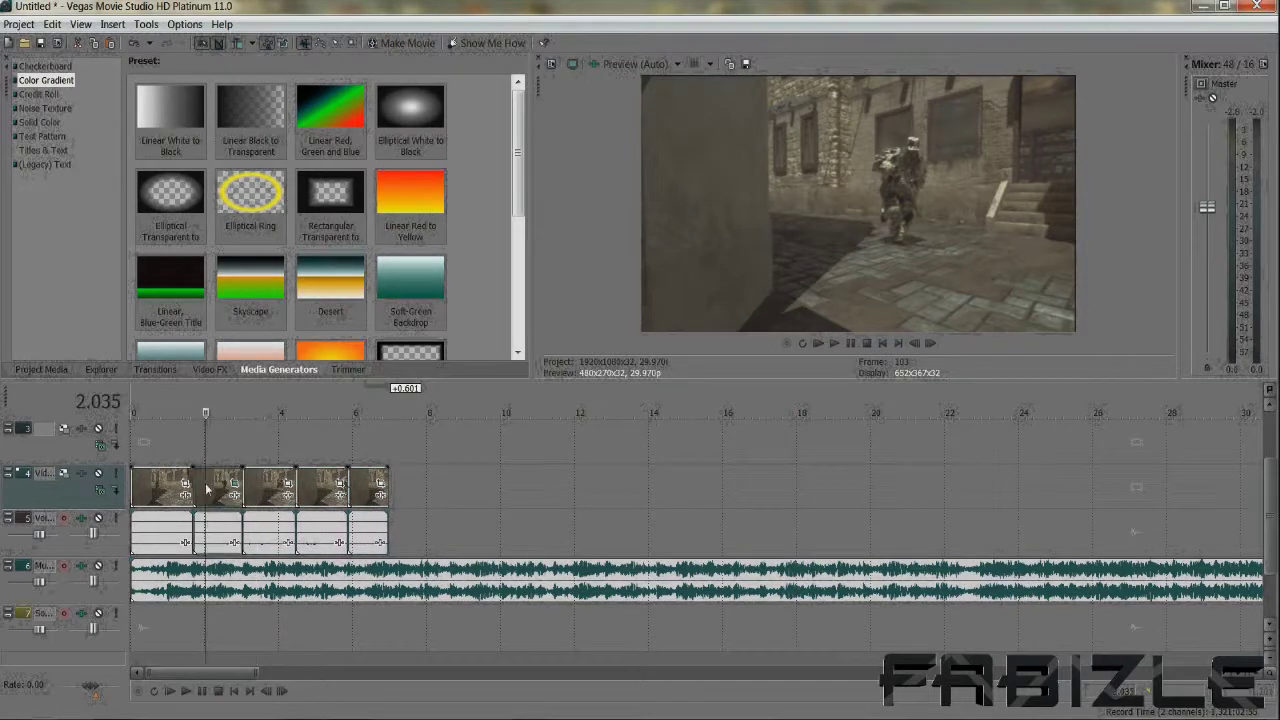
{"action": "left_click", "coordinate": [272, 490]}
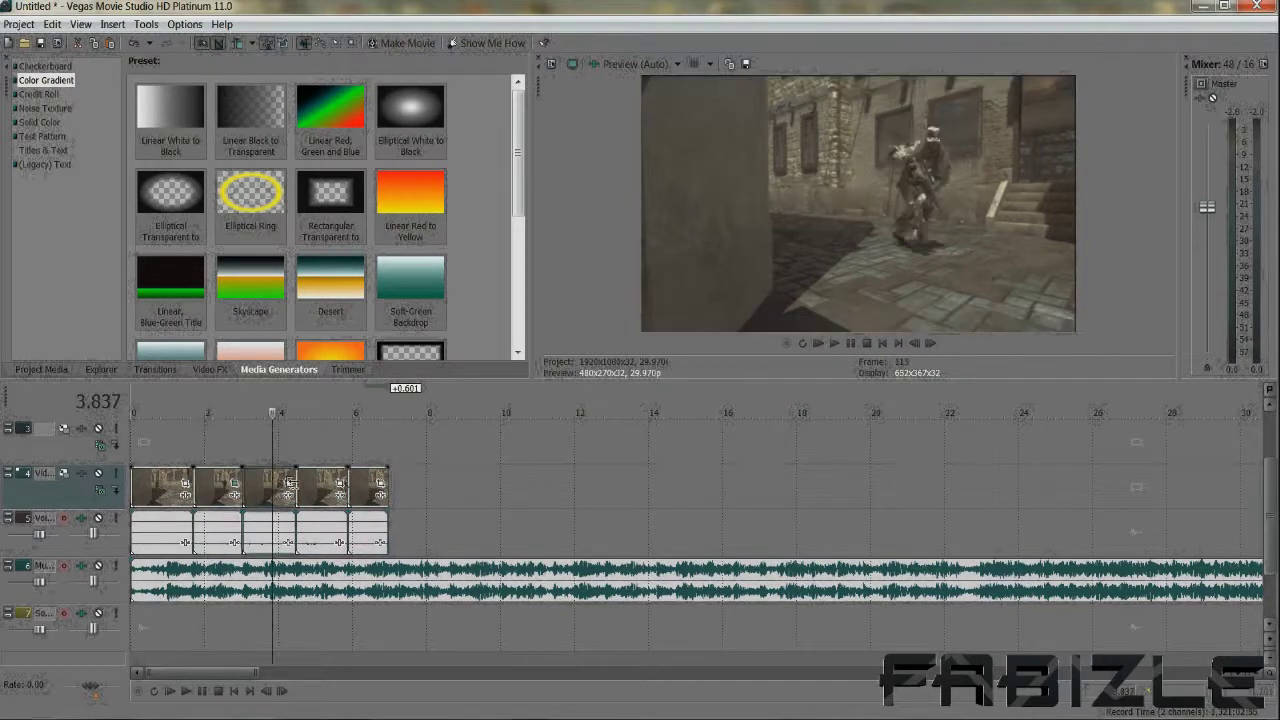
{"action": "right_click", "coordinate": [351, 496]}
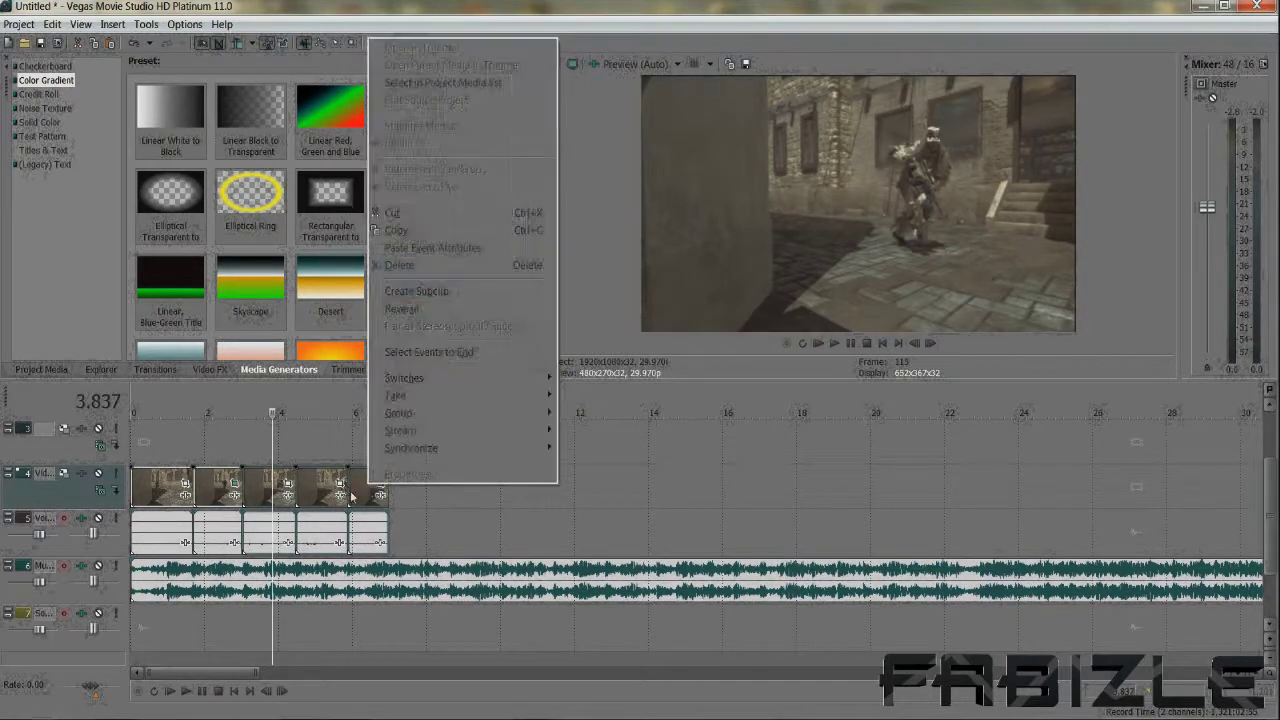
{"action": "left_click", "coordinate": [421, 250]}
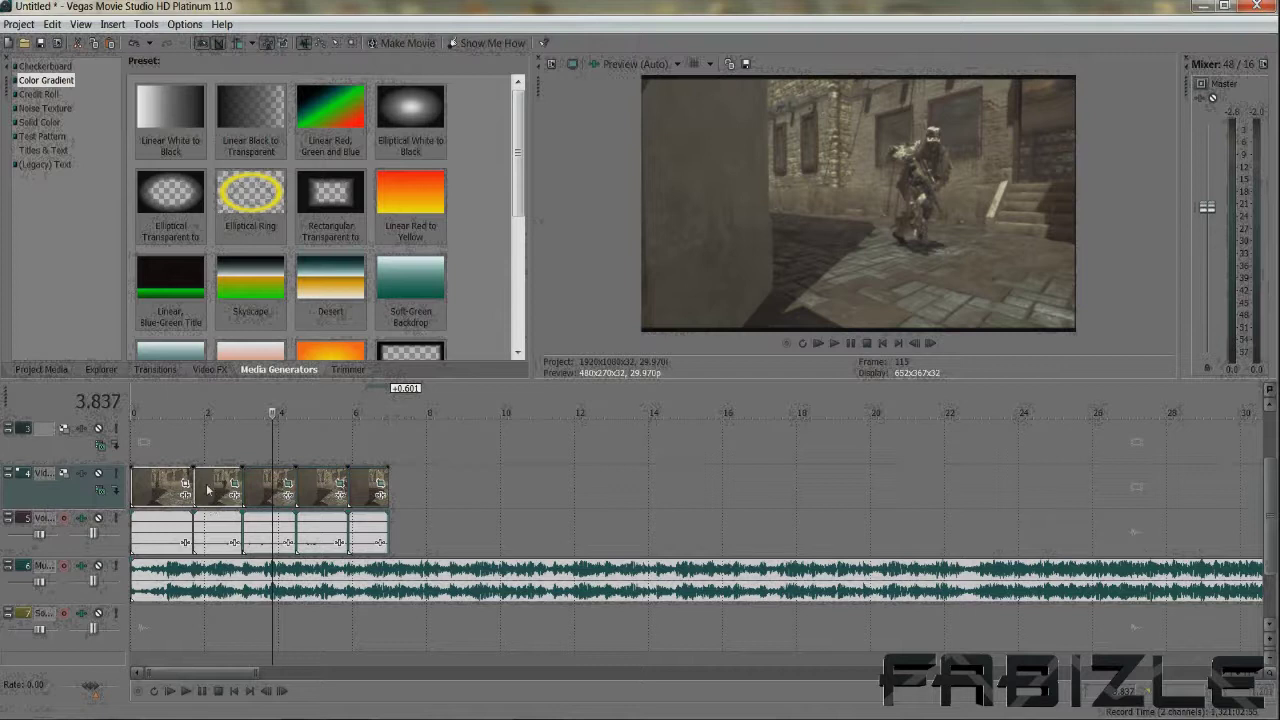
- Play the timeline from the beginning to check the pasted crop animations against the music, pausing within the fifth piece
{"action": "left_click", "coordinate": [884, 342]}
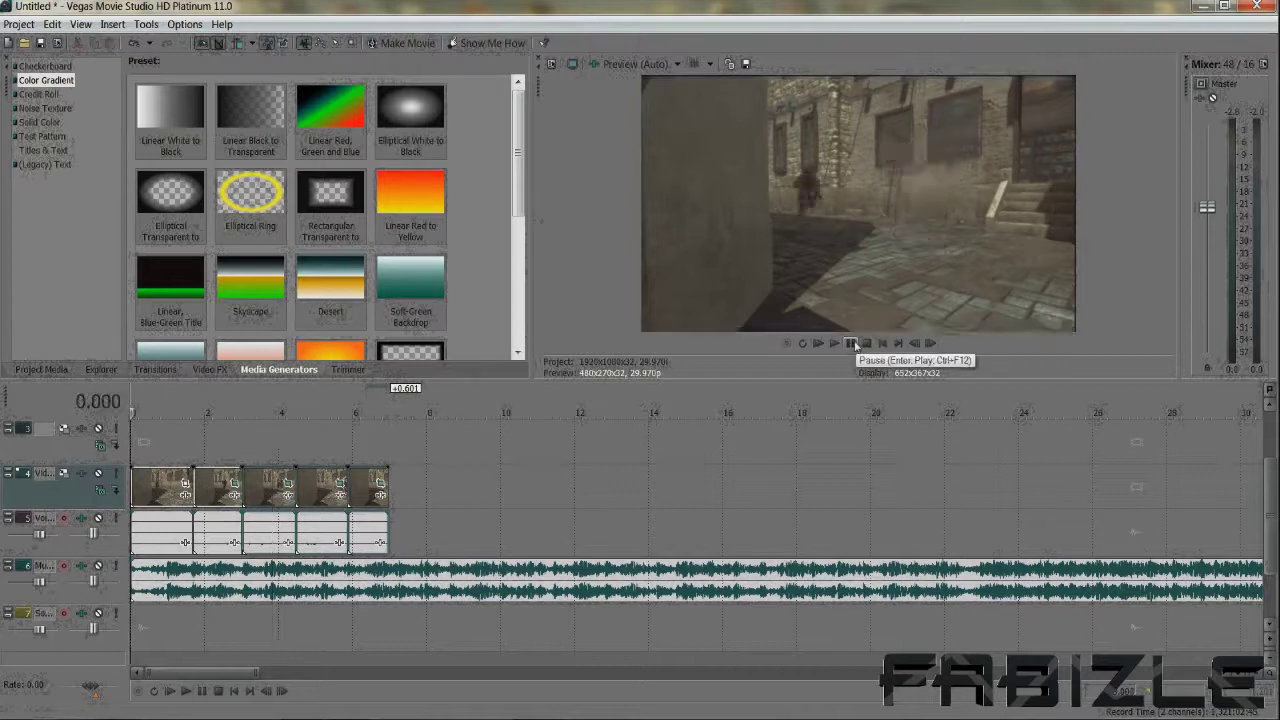
{"action": "left_click", "coordinate": [852, 343]}
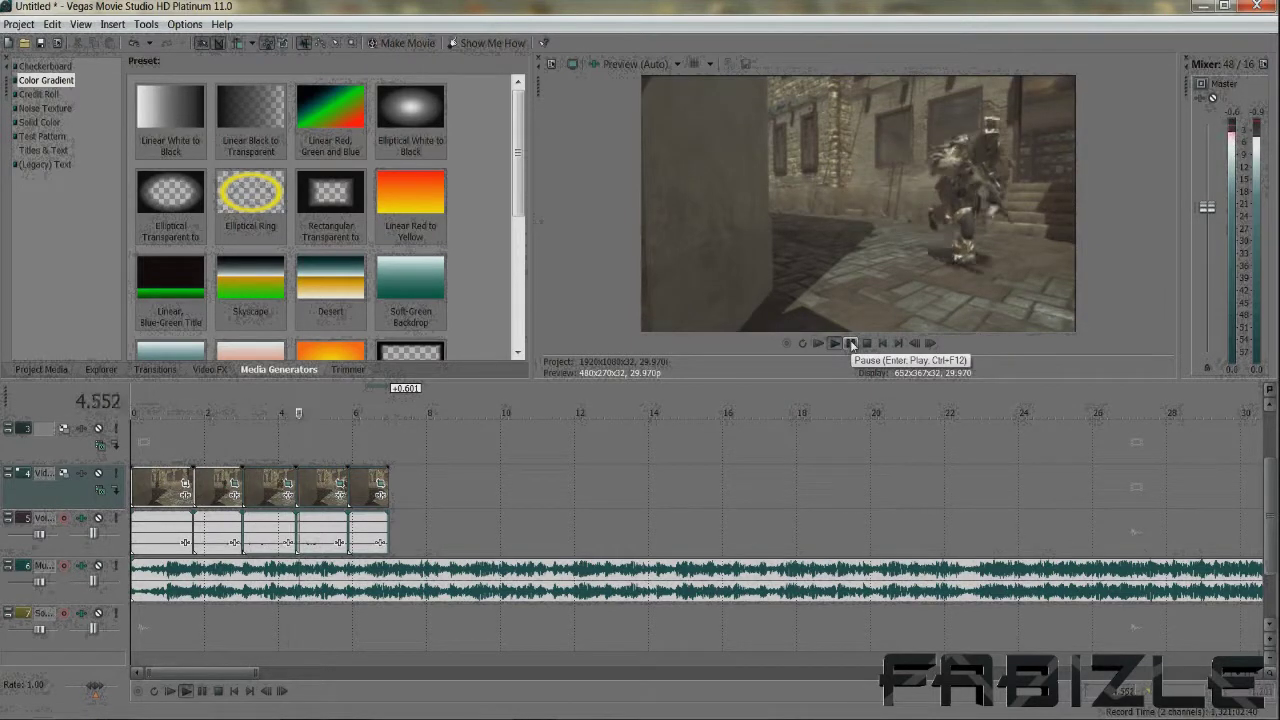
{"action": "left_click", "coordinate": [852, 343]}
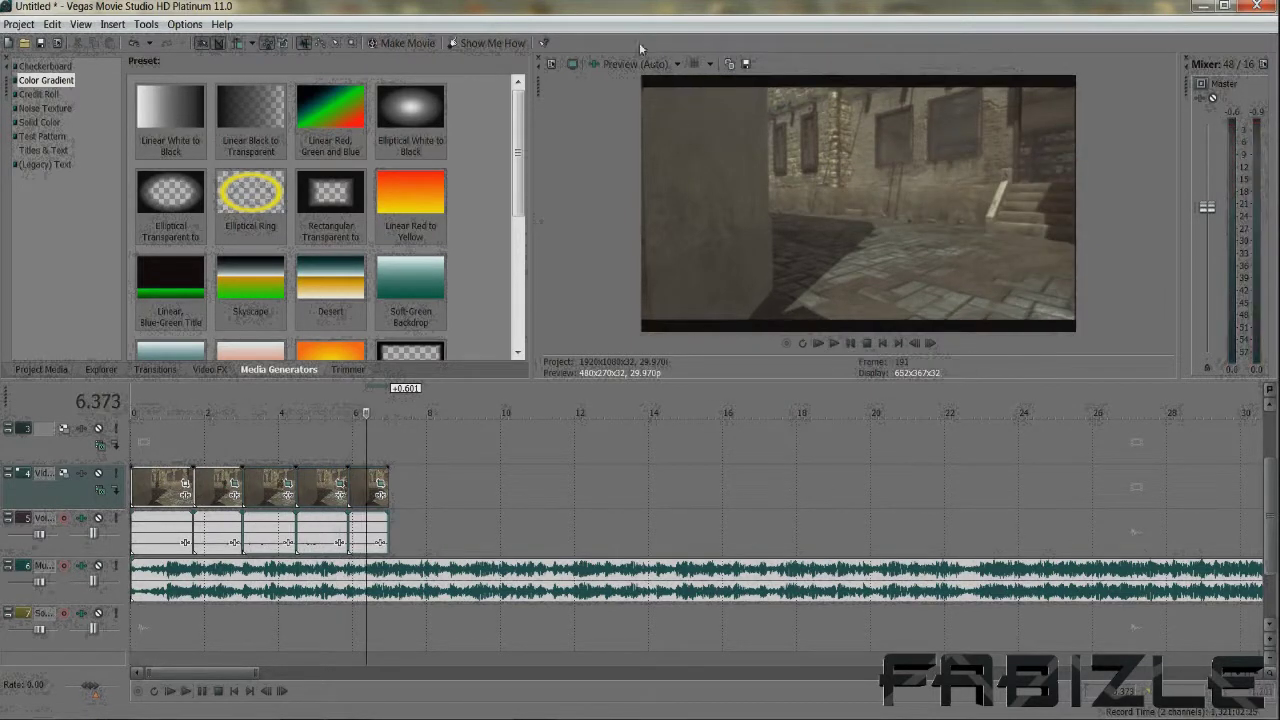
- Set the video preview quality to Preview (Half)
{"action": "left_click", "coordinate": [655, 64]}
{"action": "mouse_move", "coordinate": [650, 100]}
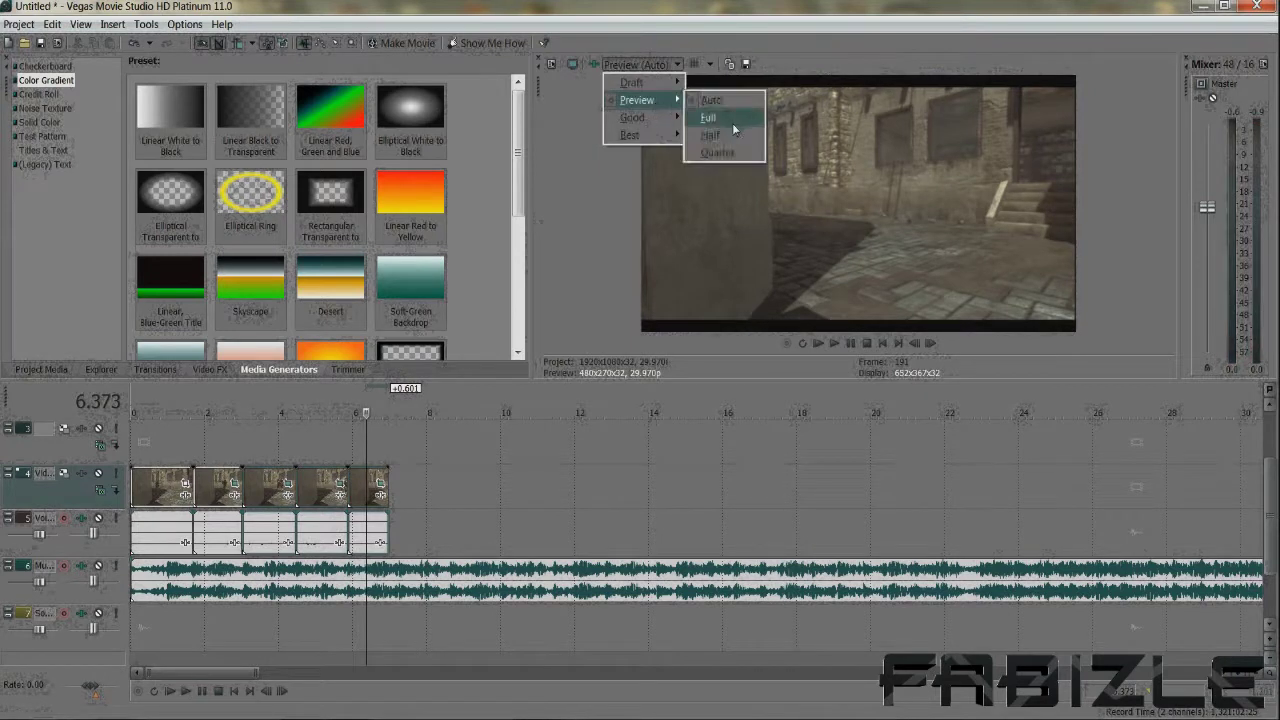
{"action": "left_click", "coordinate": [731, 135]}
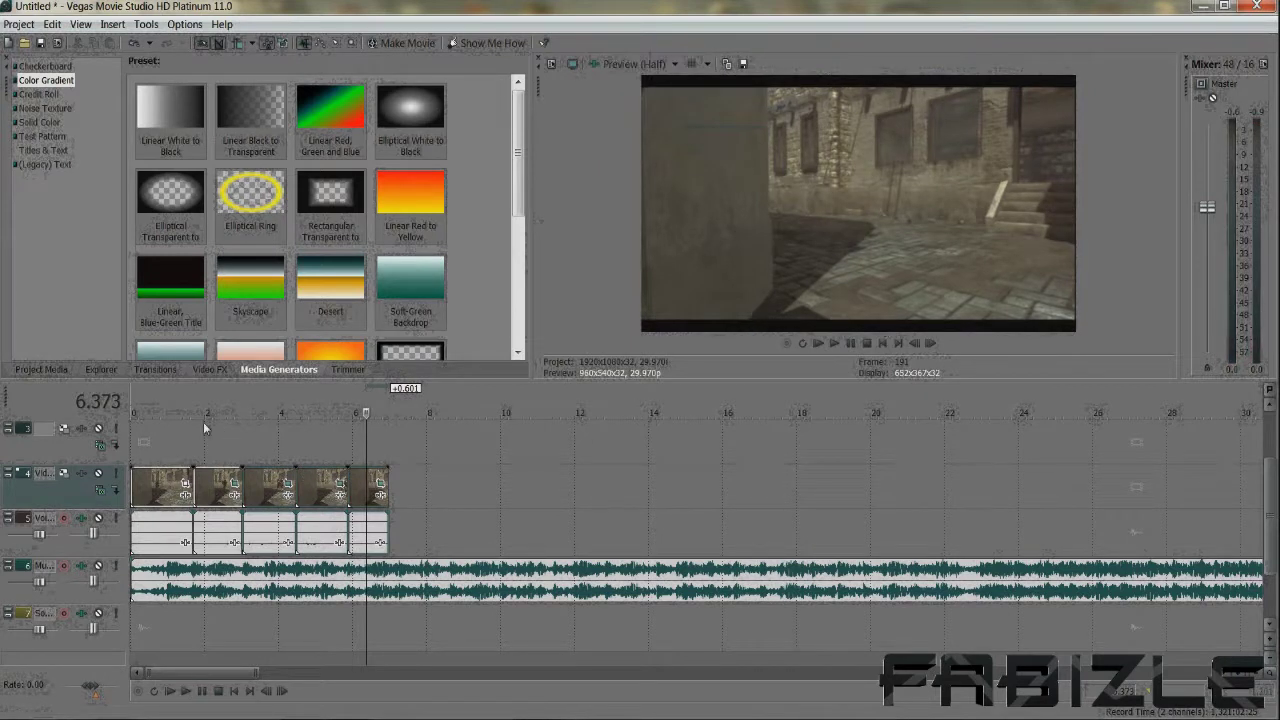
- Play the timeline from near the end of the first piece to recheck the crop animations, pausing within the last piece
{"action": "left_click", "coordinate": [183, 429]}
{"action": "left_click", "coordinate": [852, 343]}
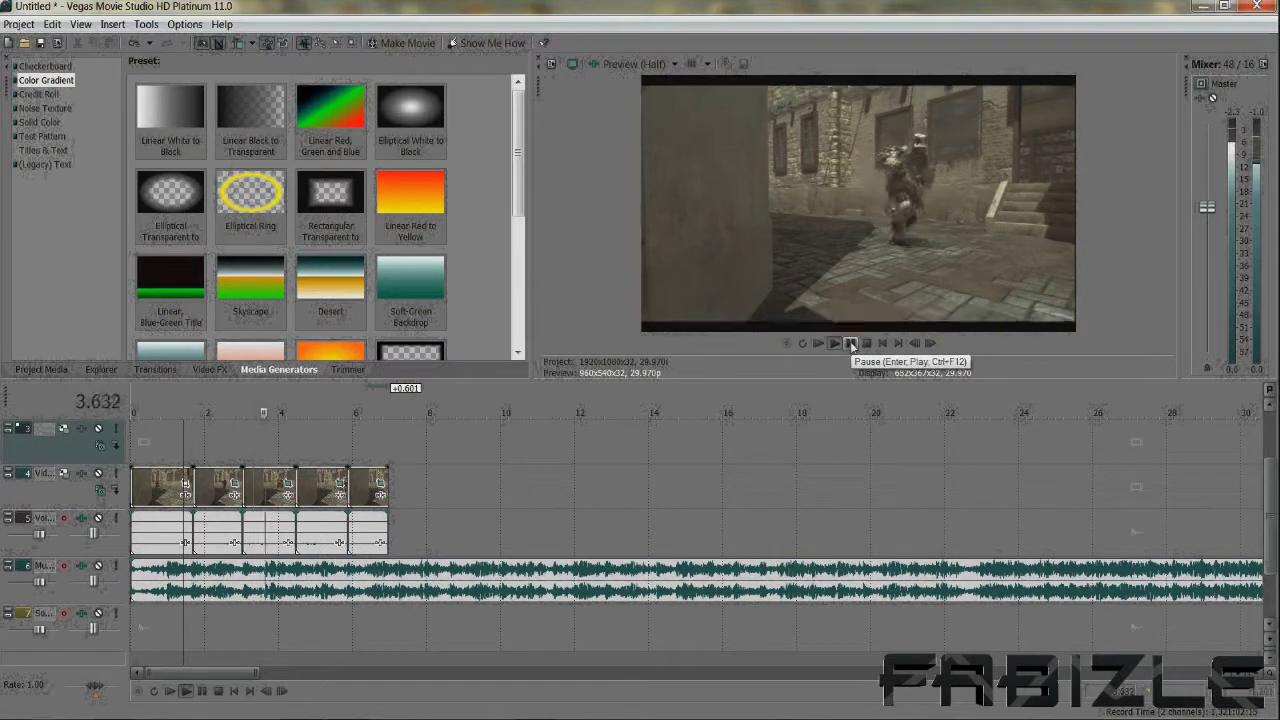
{"action": "right_click", "coordinate": [852, 345]}
{"action": "left_click", "coordinate": [825, 374]}
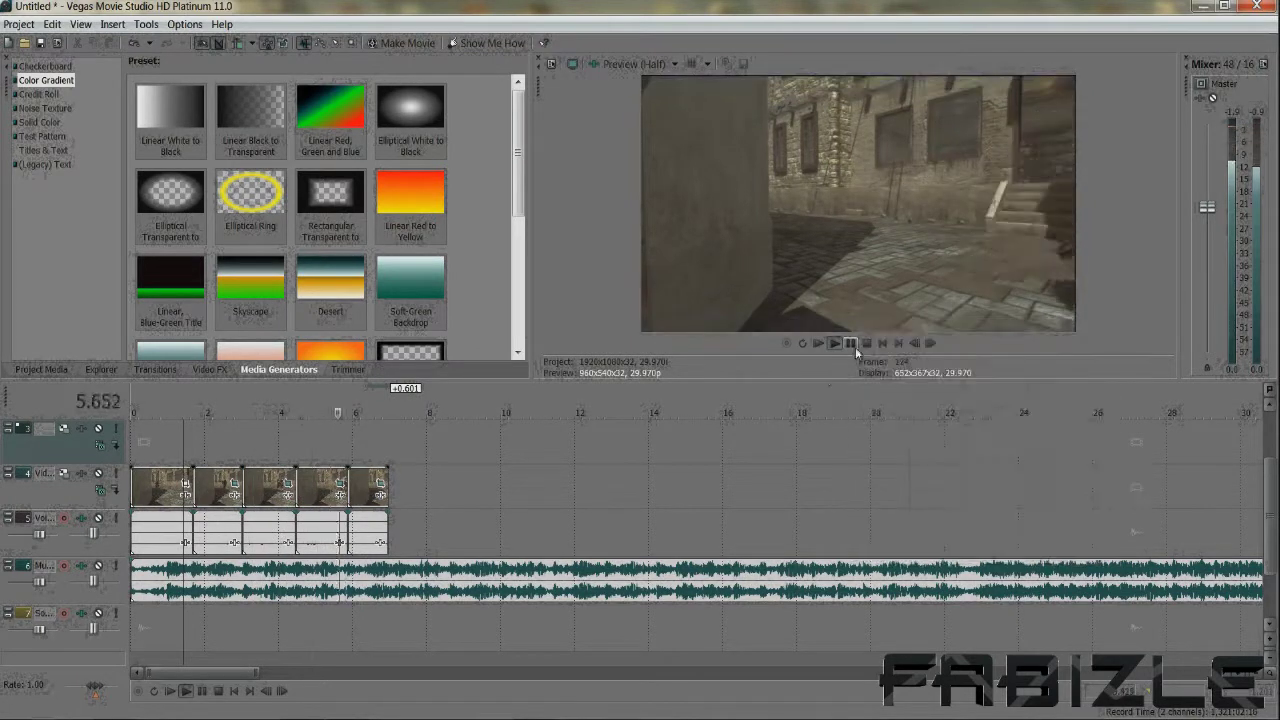
{"action": "left_click", "coordinate": [852, 344]}
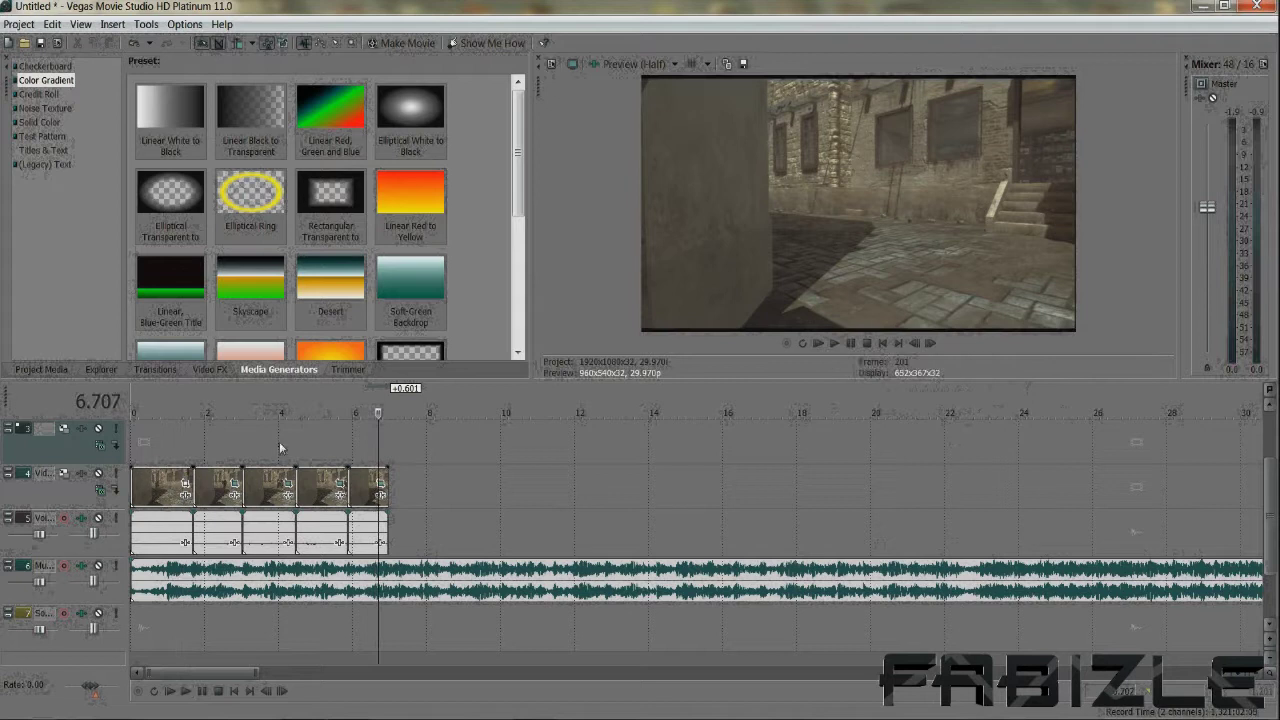
{"action": "left_click", "coordinate": [203, 445]}
{"action": "left_click", "coordinate": [174, 451]}
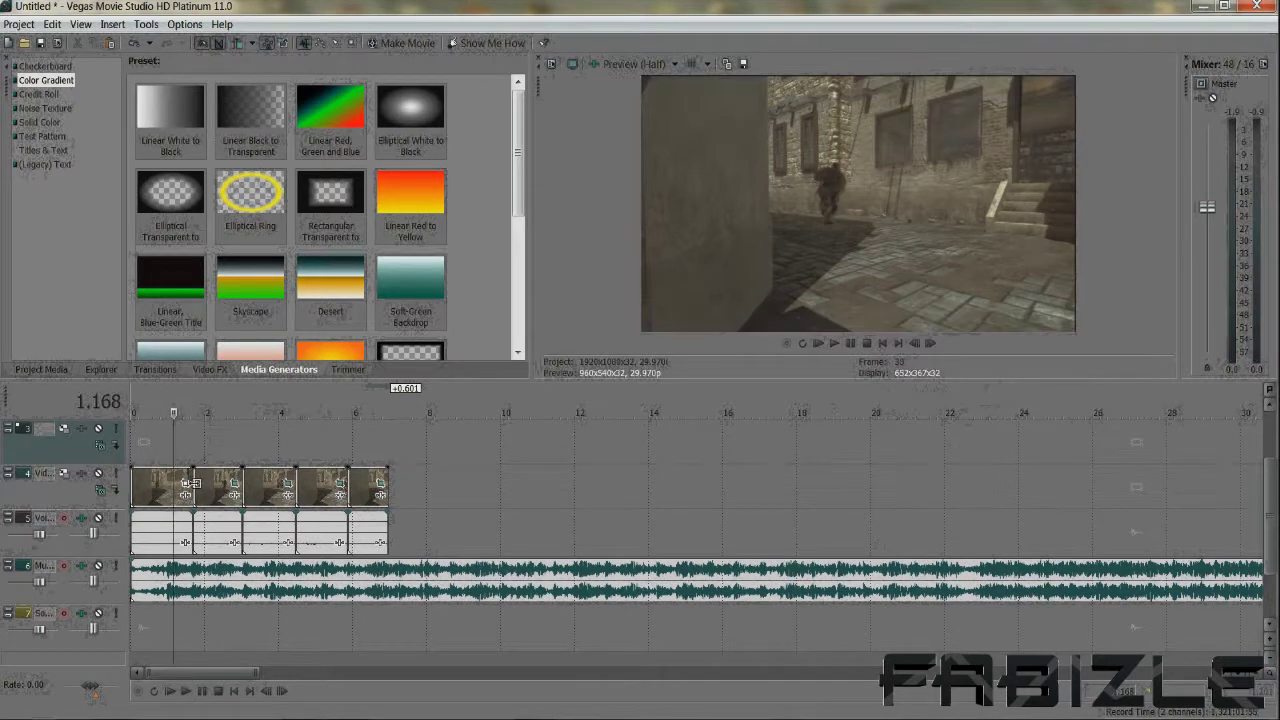
{"action": "left_click", "coordinate": [208, 488]}
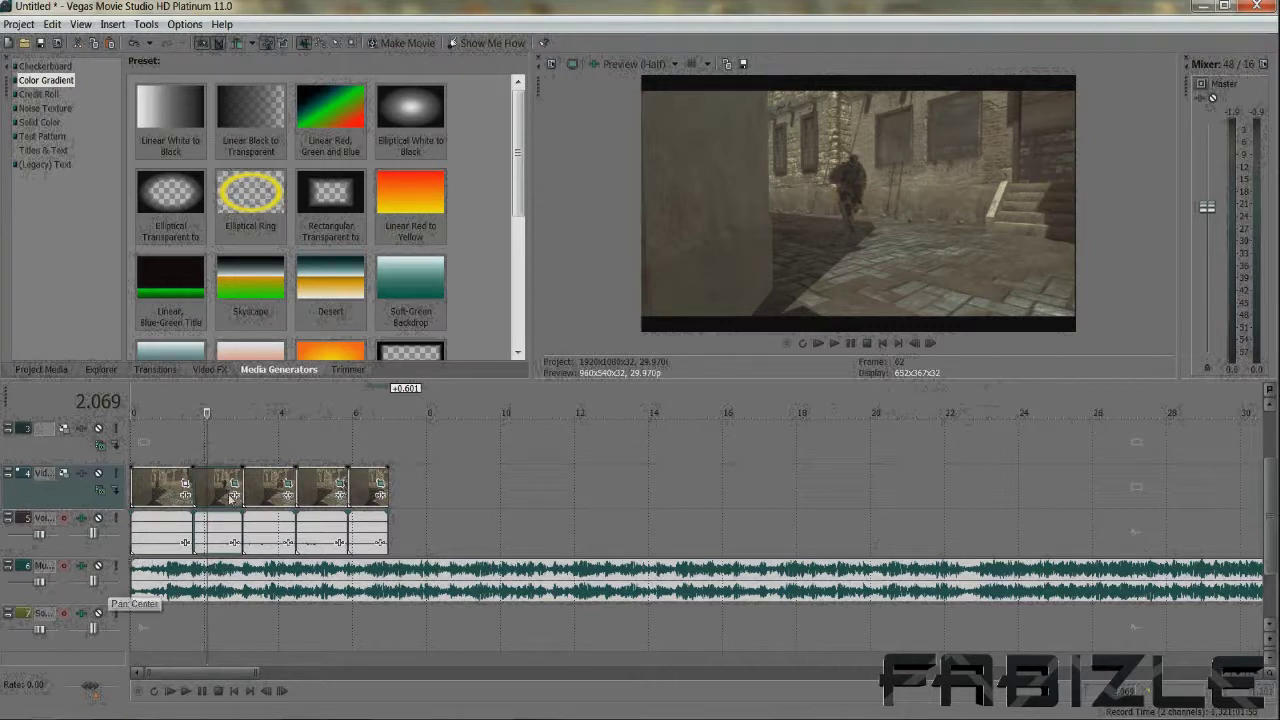
{"action": "left_click", "coordinate": [170, 440]}
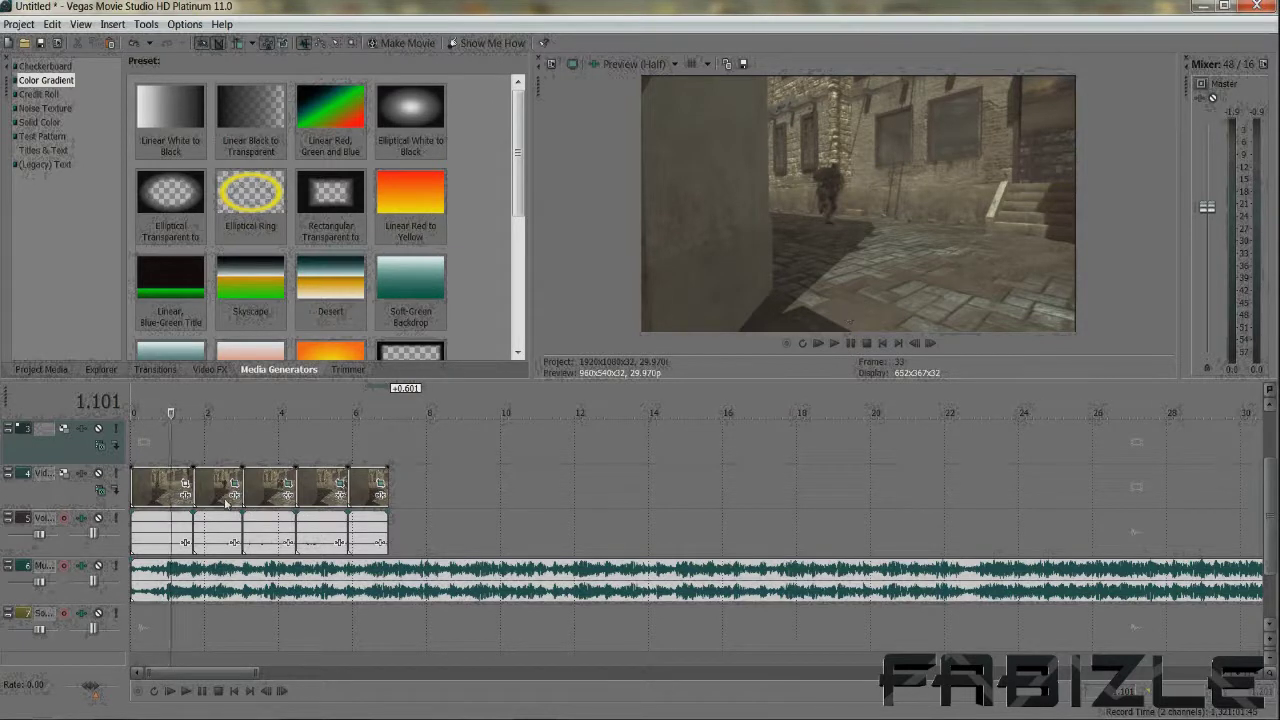
{"action": "left_click", "coordinate": [183, 437]}
{"action": "left_click", "coordinate": [189, 442]}
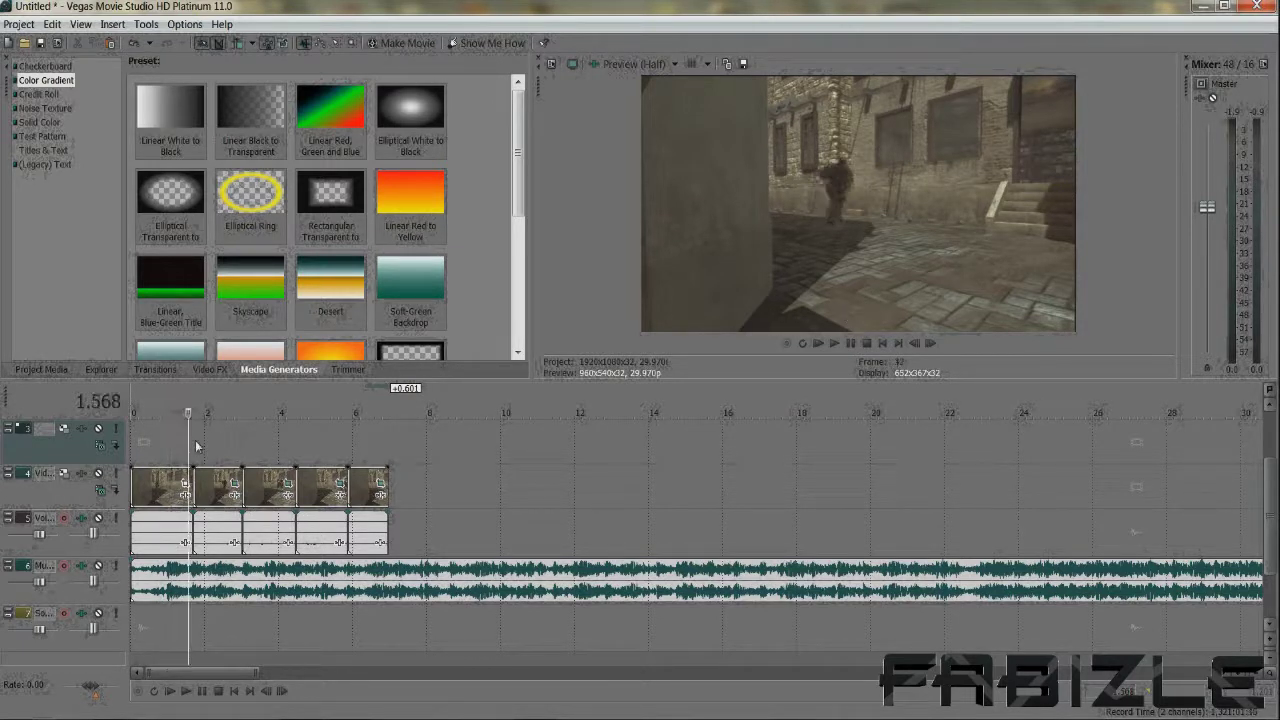